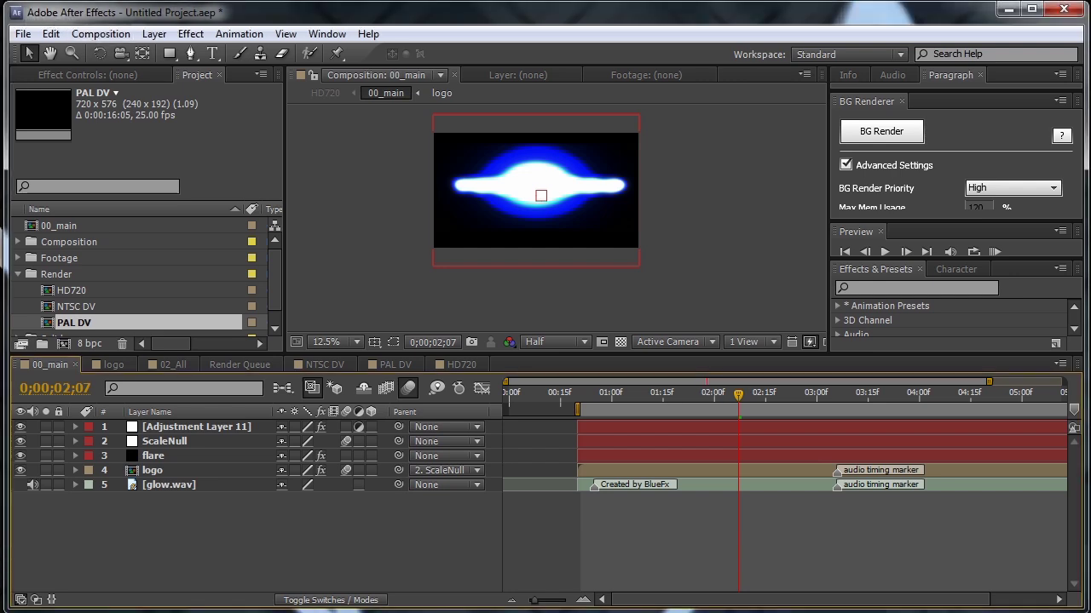
Step: Scrub the 00_main playhead to 0;00;03;16 to show the full glowing 'YOUR LOGO here' title
left_click_drag(630, 392, 871, 395)
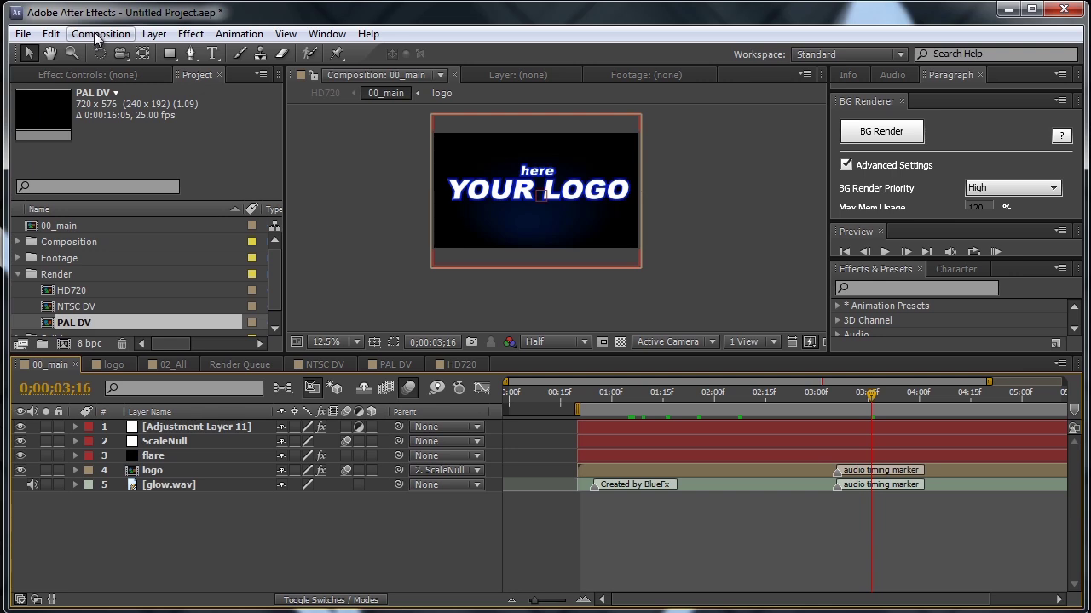
Step: Queue 00_main with Make Movie as render item 3 and switch its output format to QuickTime
left_click(99, 34)
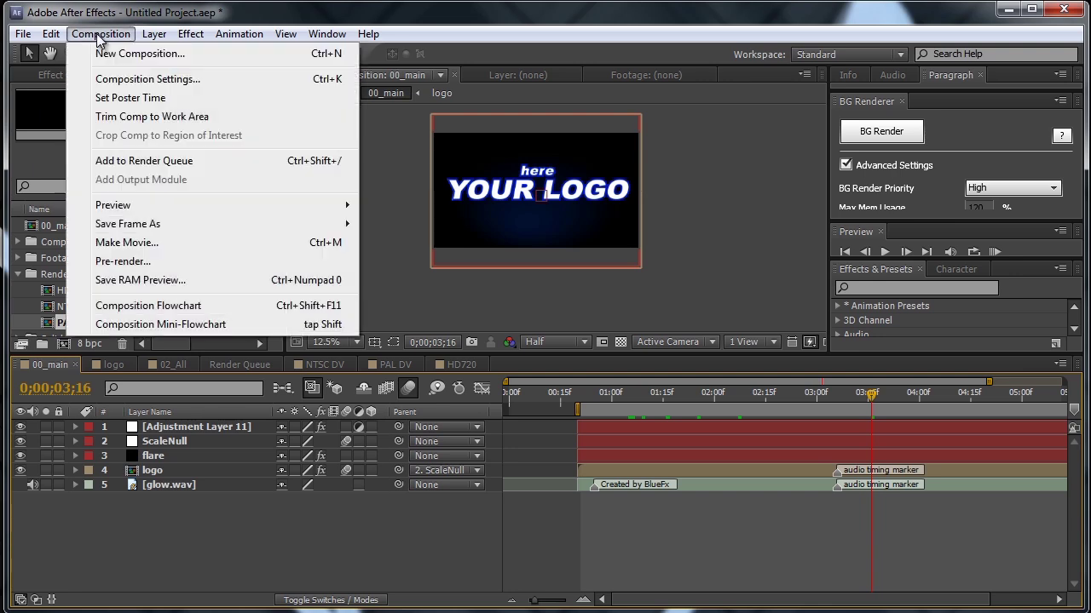
left_click(172, 242)
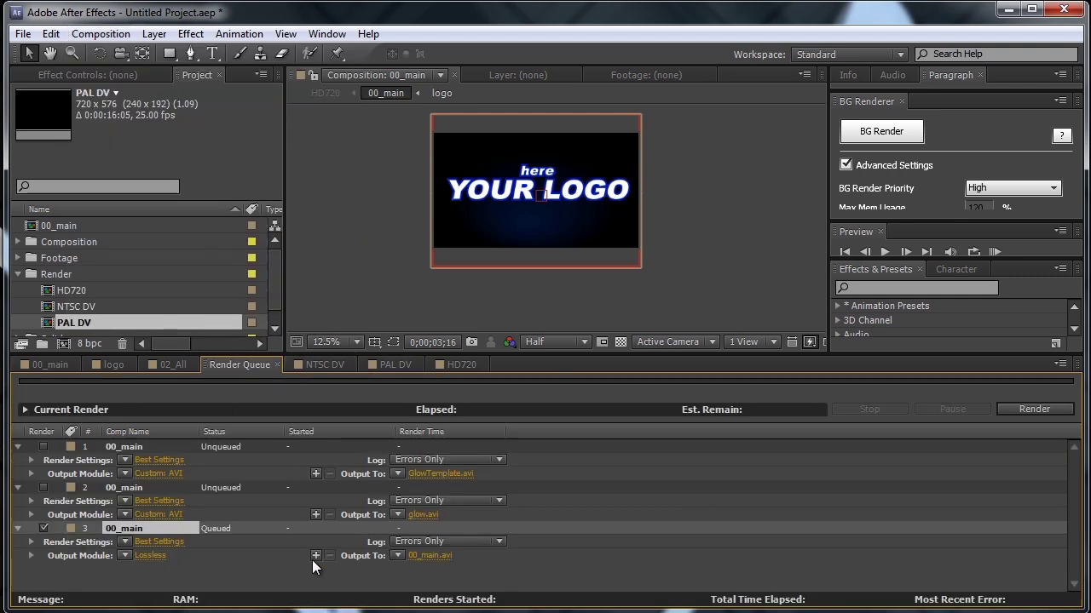
left_click(151, 556)
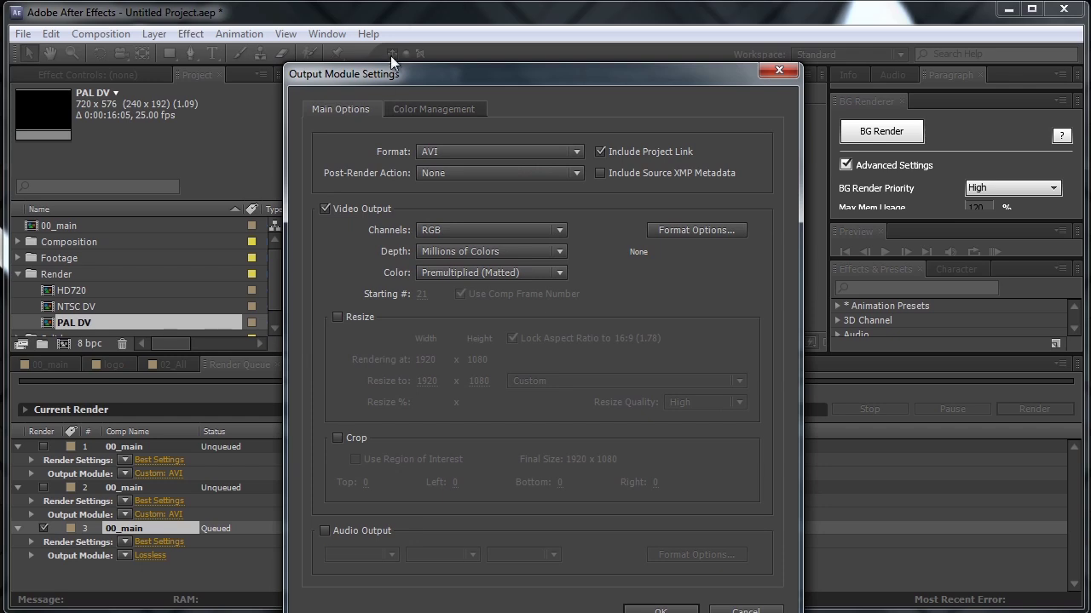
left_click_drag(385, 82, 351, 39)
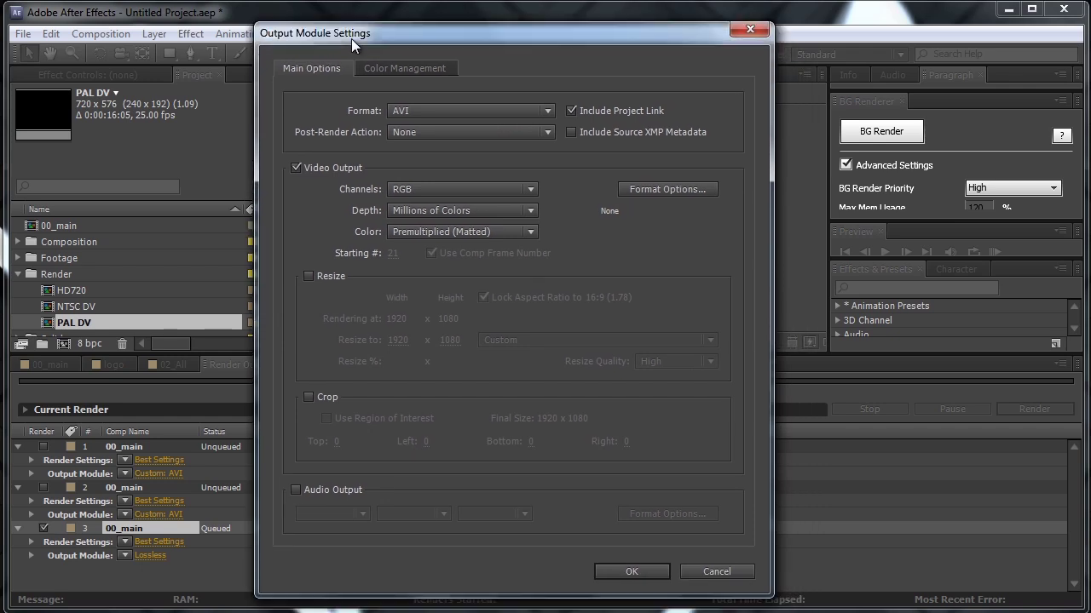
left_click(414, 110)
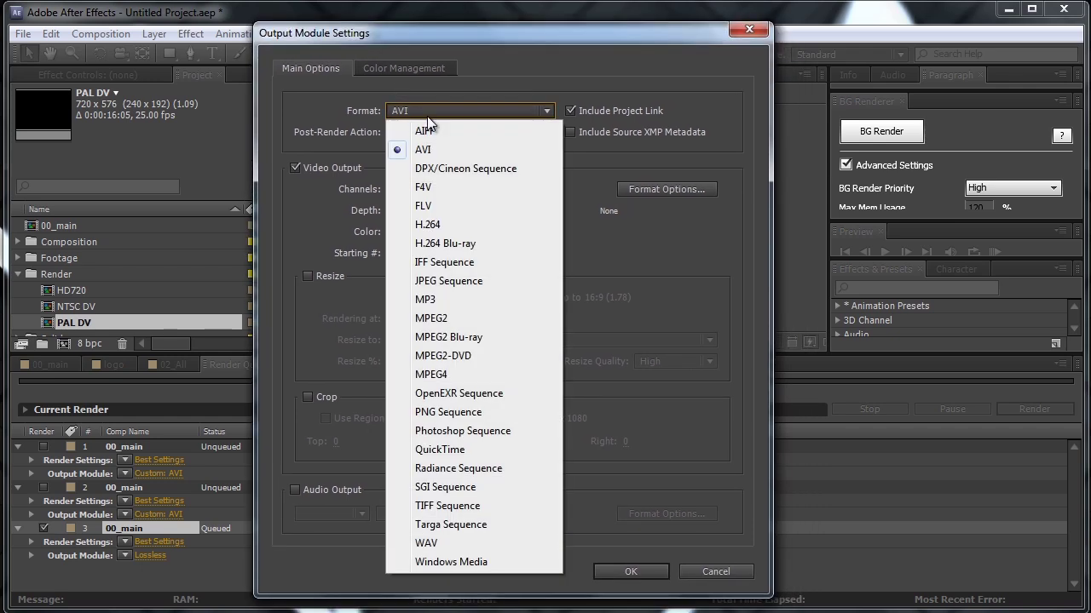
left_click(454, 451)
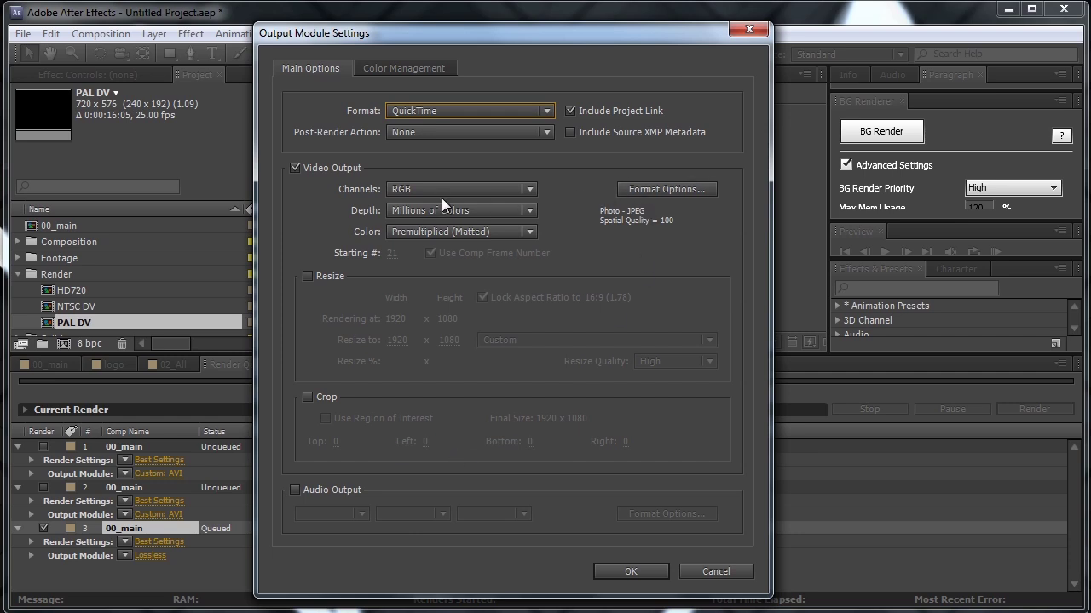
Step: Keep the Photo - JPEG QuickTime codec, leave audio off, and confirm output to 00_main.mov
left_click(664, 189)
left_click_drag(429, 81, 429, 29)
left_click(446, 123)
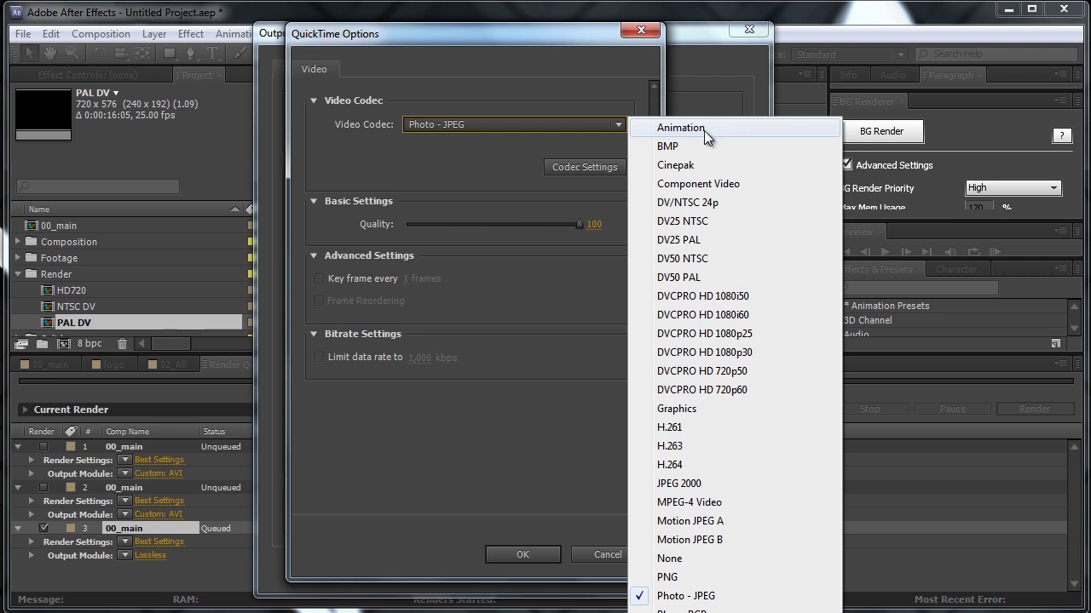
left_click(685, 596)
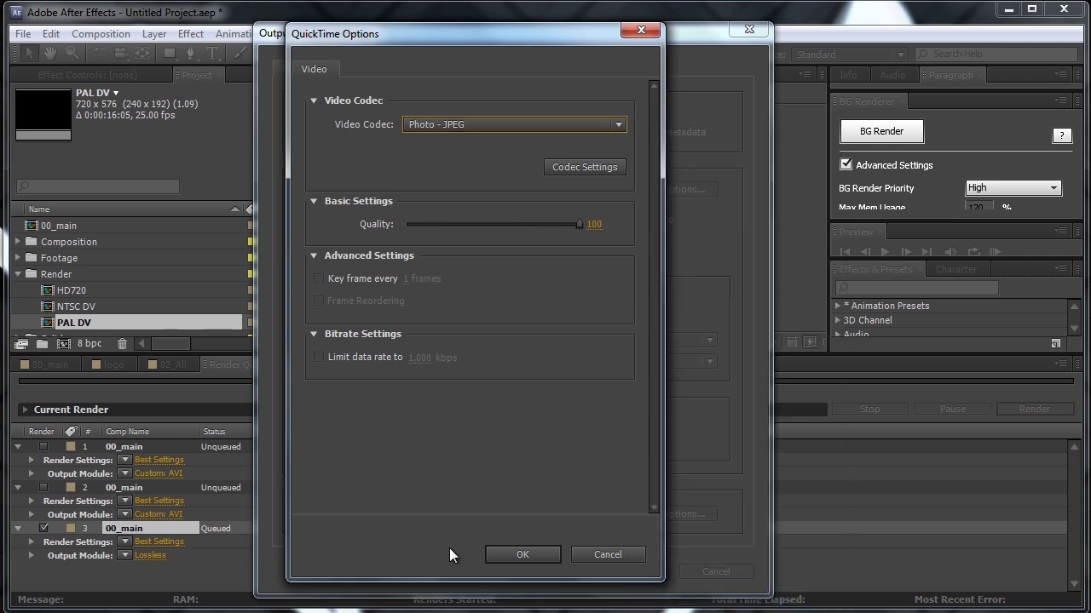
left_click(504, 550)
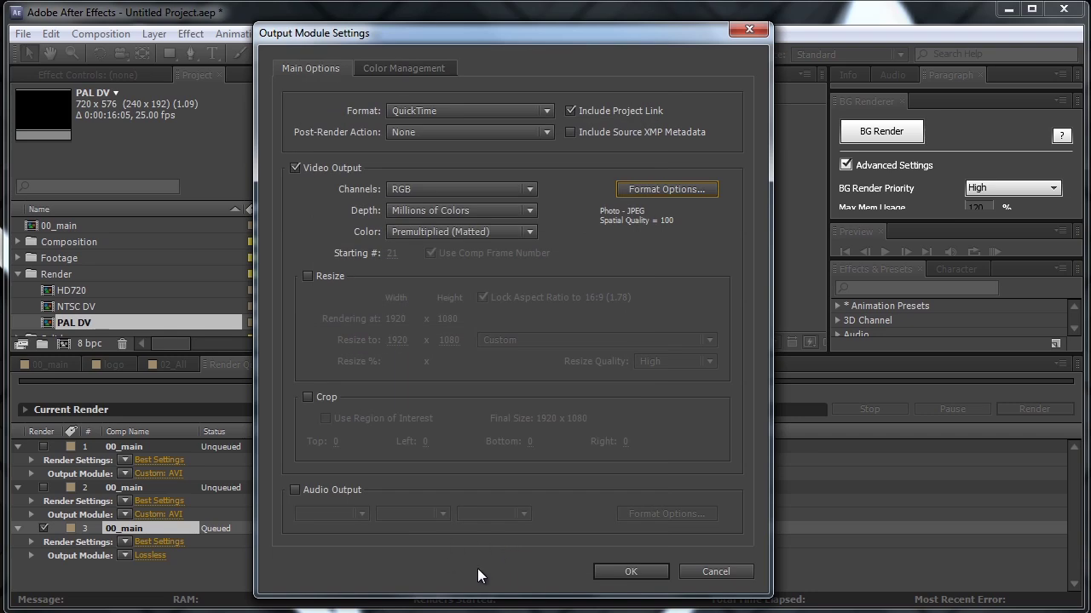
left_click(294, 490)
left_click(291, 488)
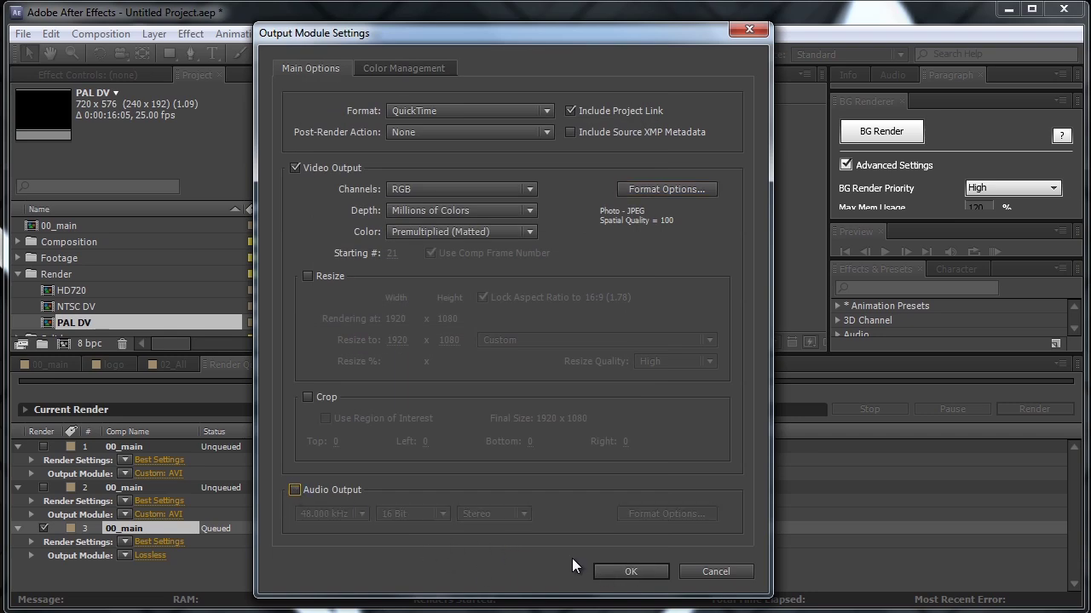
left_click(612, 568)
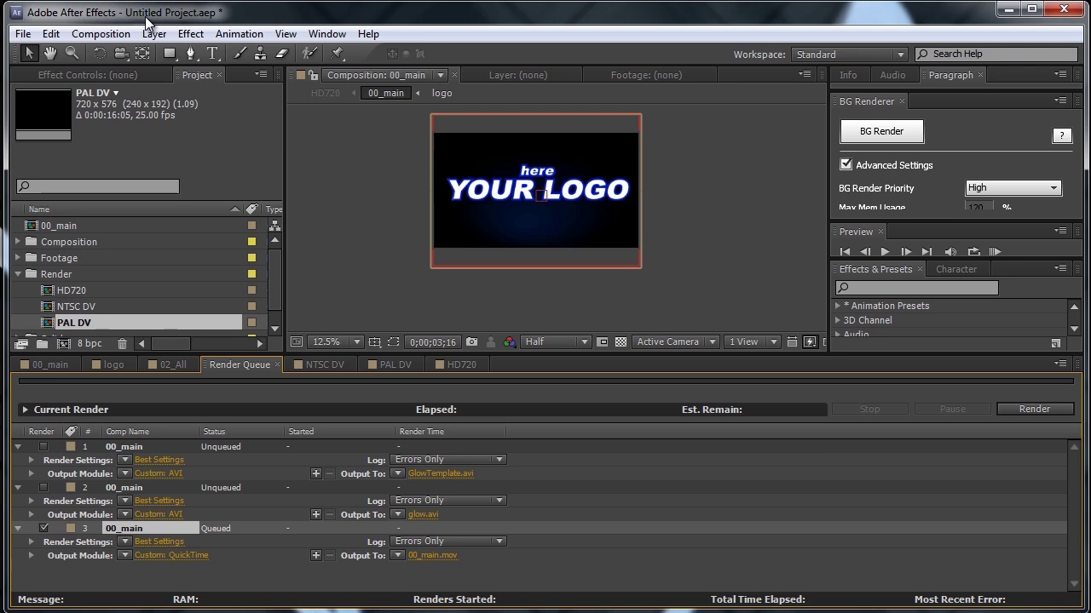
Step: Enlarge the BG Renderer panel to reveal High priority, 120% memory and 60% RAM cache
left_click_drag(797, 359, 794, 371)
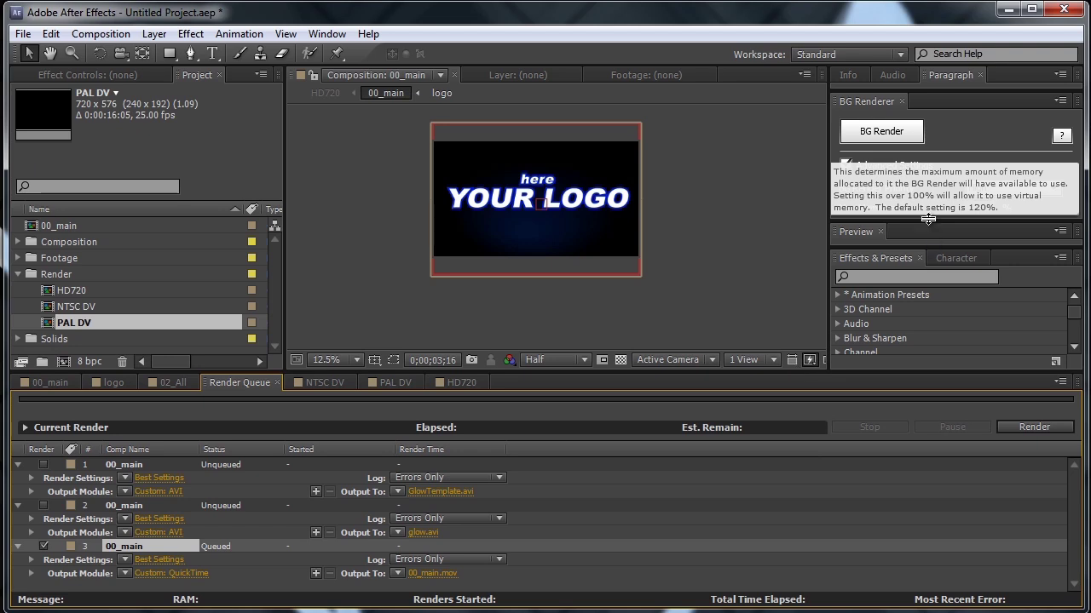
left_click_drag(927, 219, 929, 291)
left_click_drag(826, 159, 675, 159)
left_click_drag(686, 292, 686, 319)
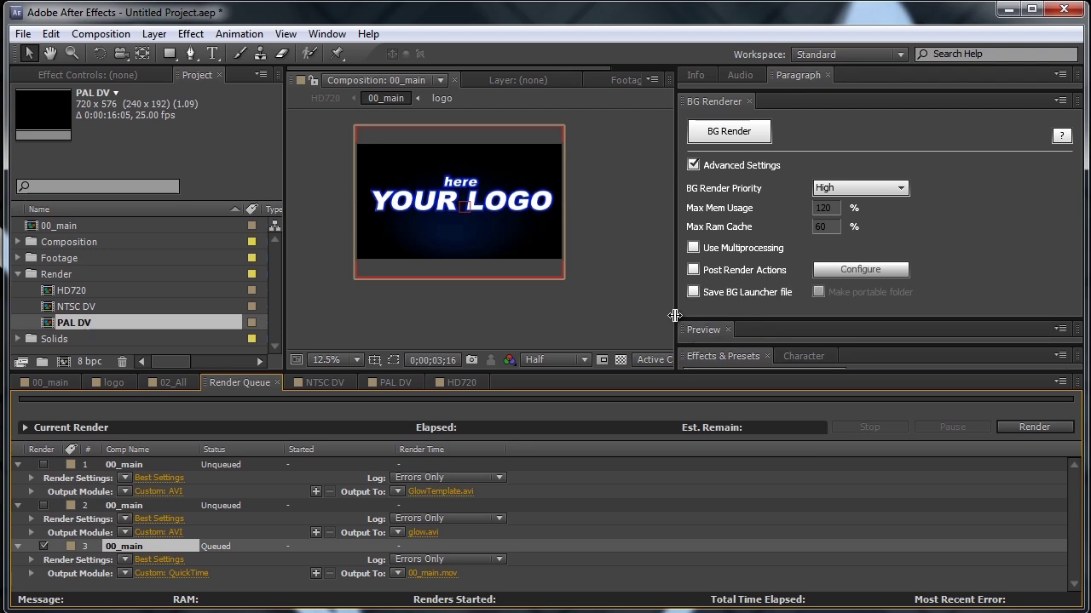
mouse_move(784, 183)
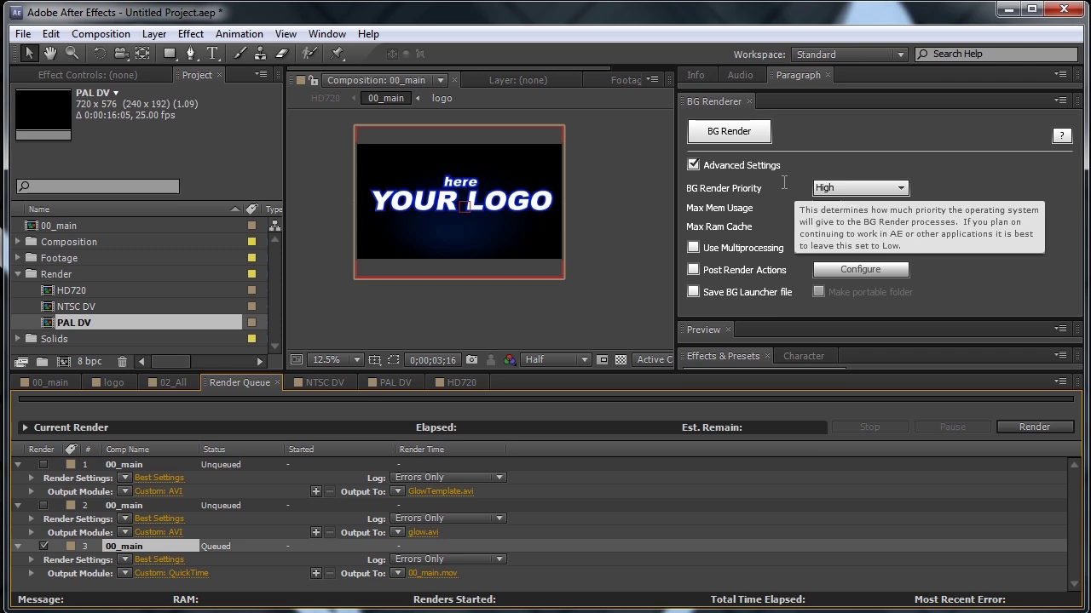
Step: Start rendering the queued 00_main item, then stop it after about 42 seconds
double_click(121, 548)
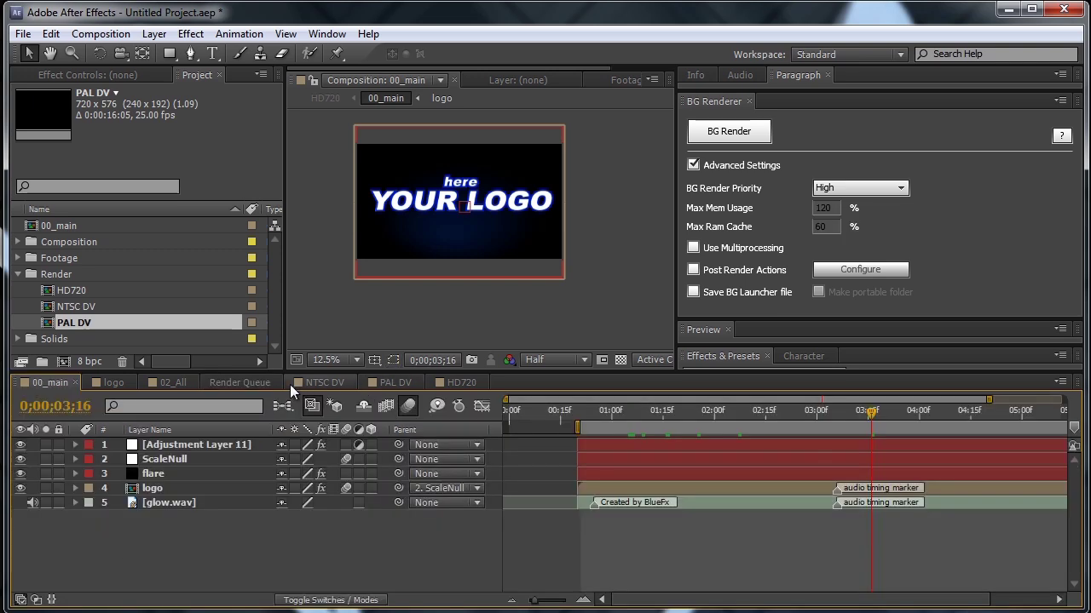
left_click(251, 383)
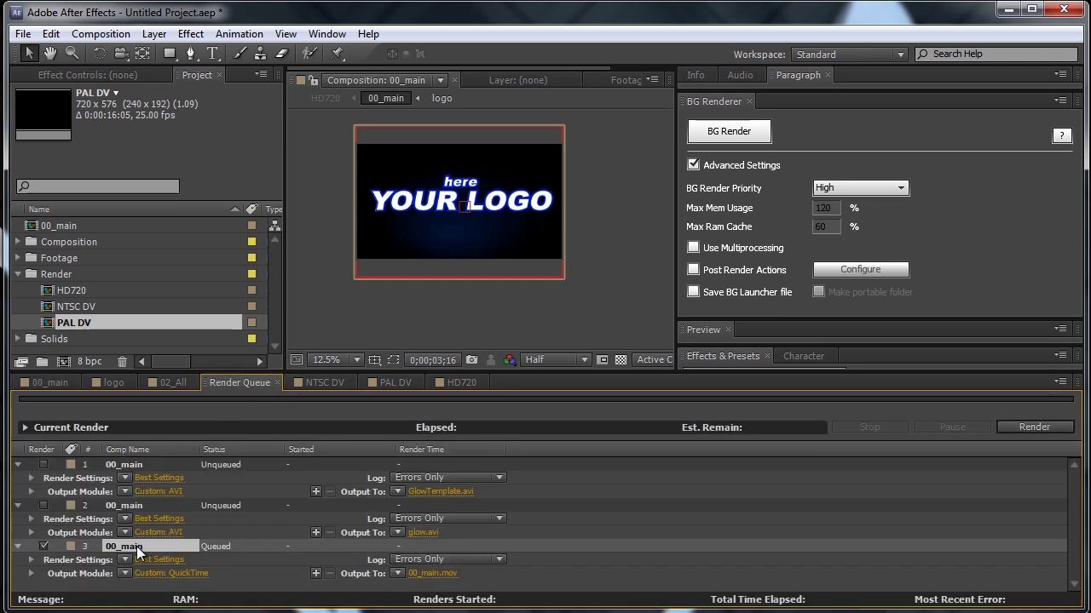
left_click(1030, 431)
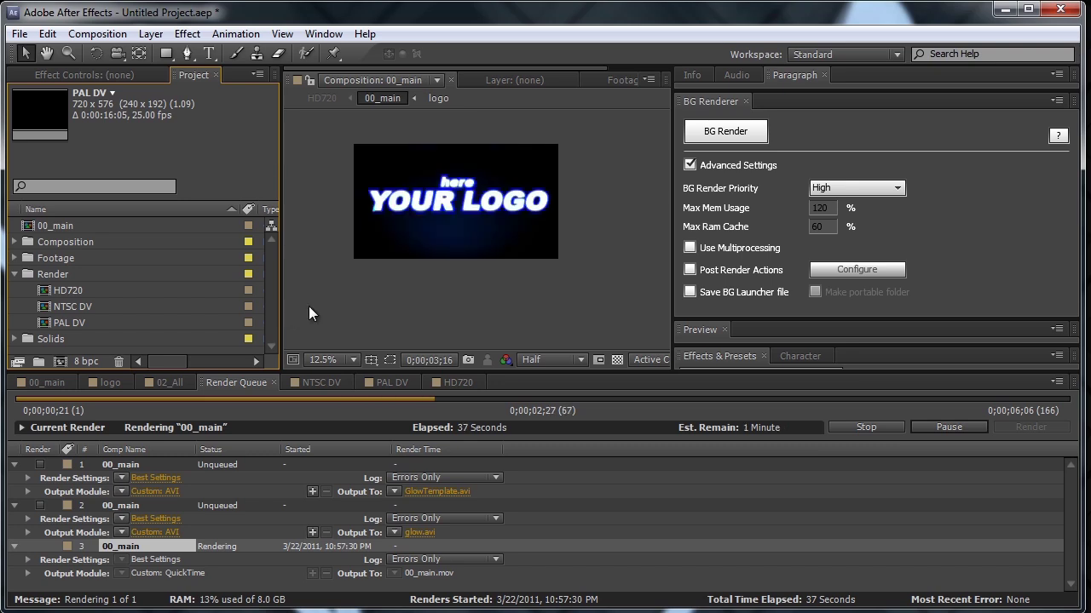
left_click(858, 425)
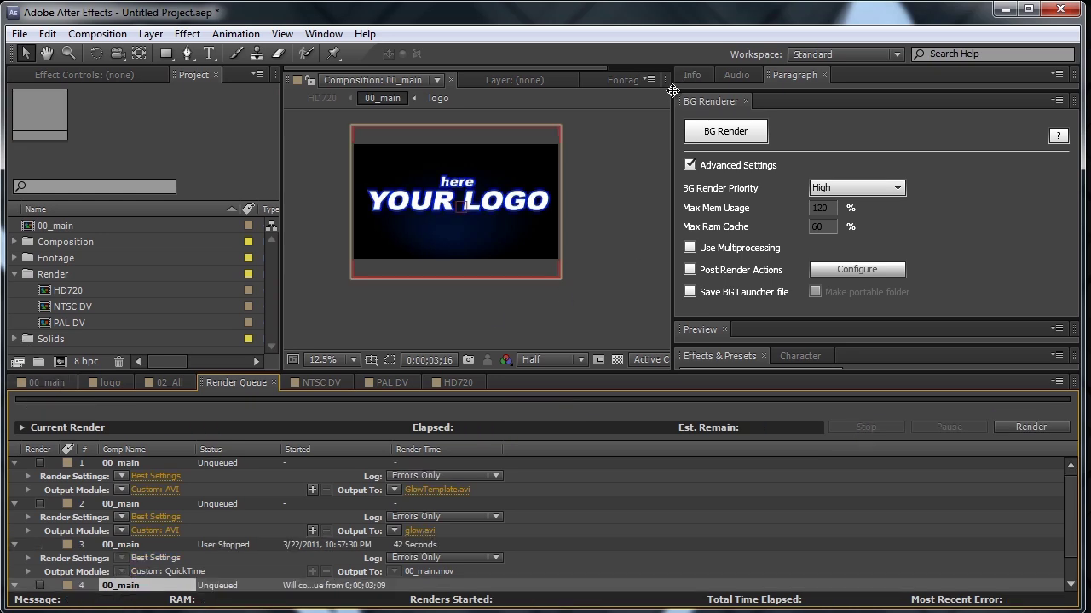
Step: Widen the BG Renderer panel and give the Render Queue slightly less room
left_click_drag(673, 90, 620, 89)
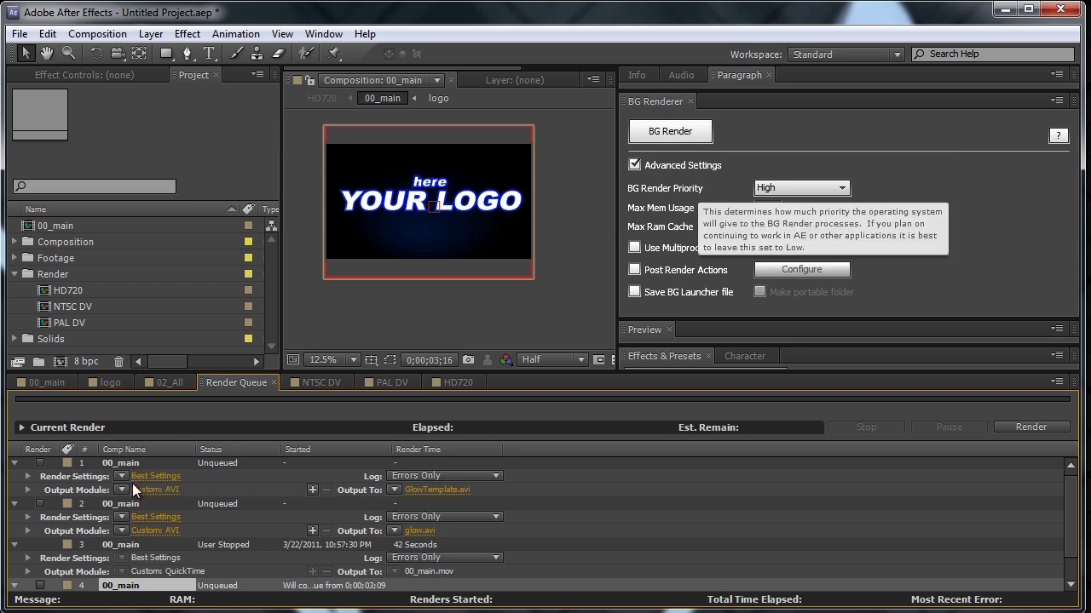
left_click_drag(149, 372, 150, 379)
Step: Set 00_main to 0;00;02;04 and queue it as item 5 with QuickTime output to 00_main.mov
left_click(58, 391)
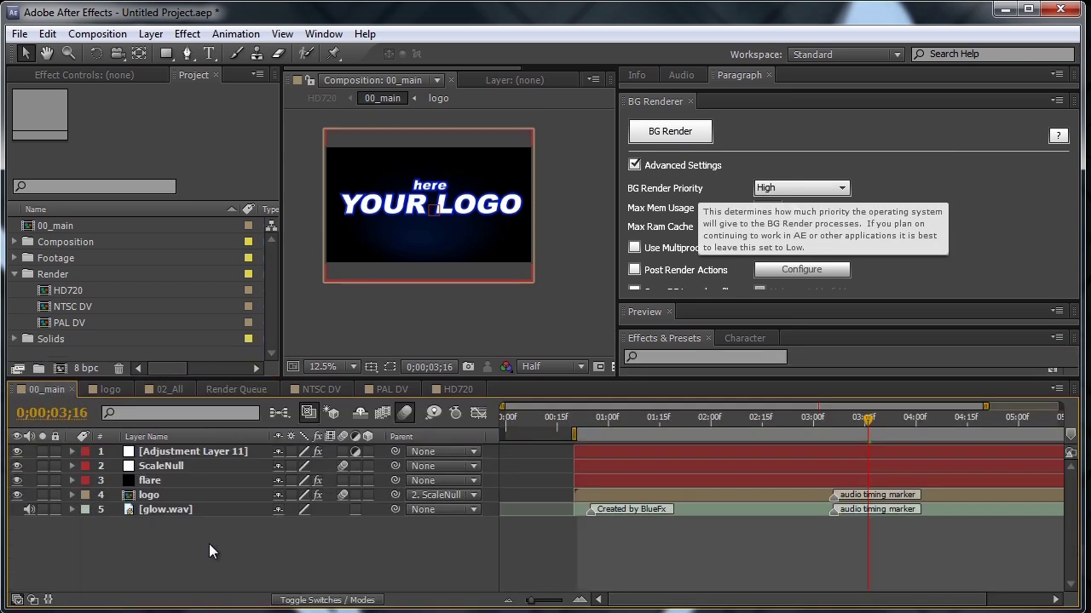
left_click(723, 418)
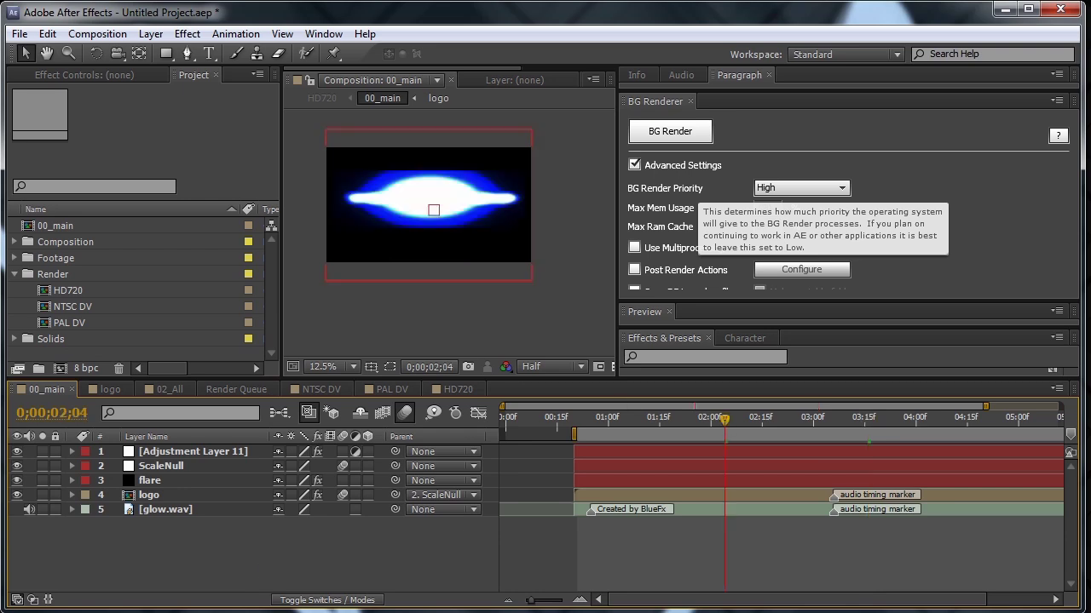
left_click(97, 34)
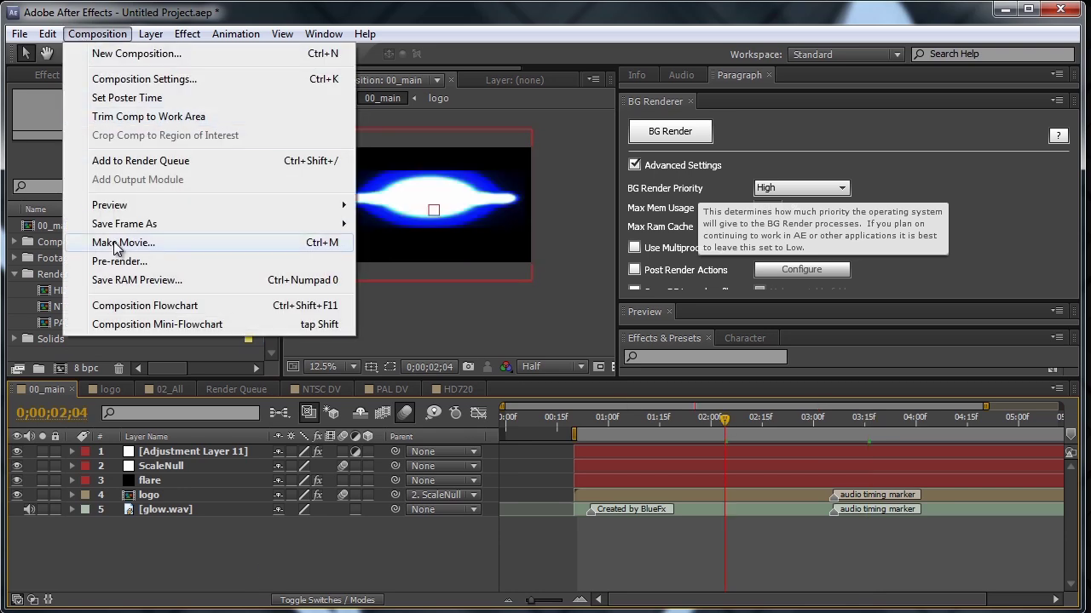
left_click(117, 243)
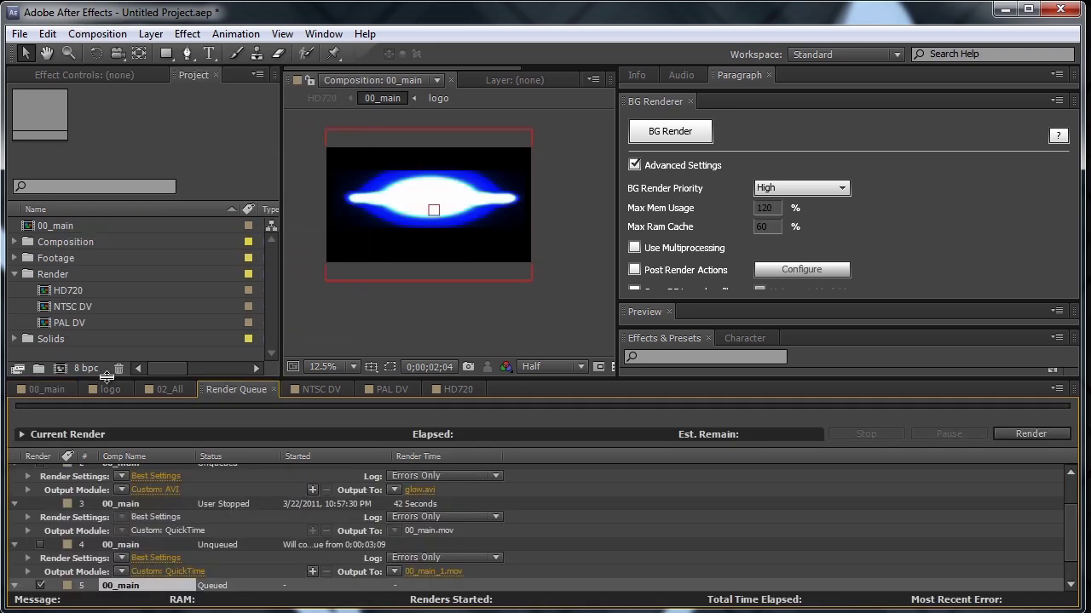
left_click_drag(104, 376, 107, 269)
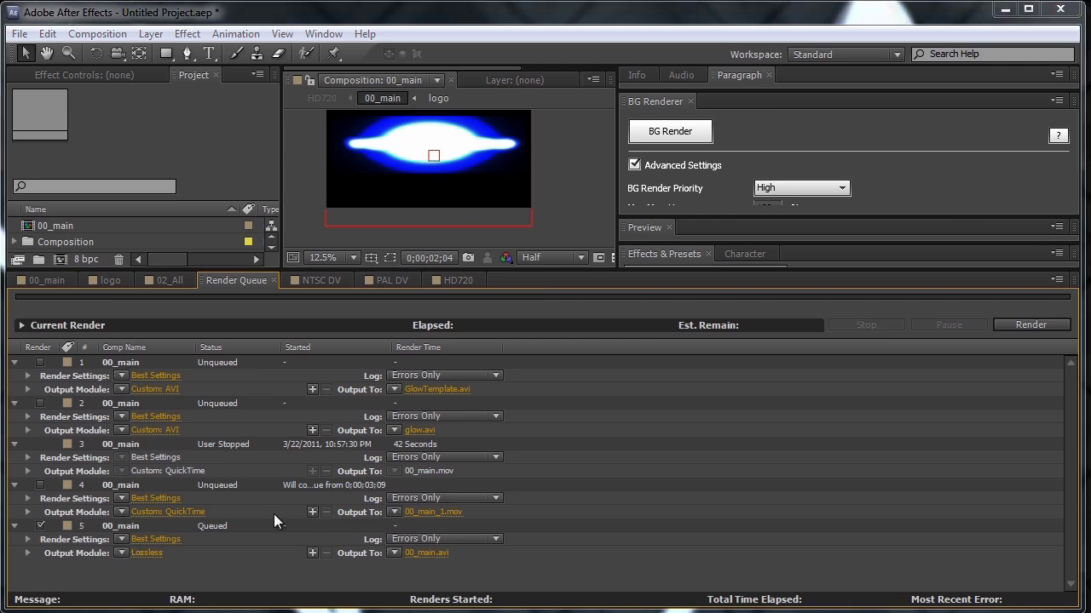
left_click(485, 105)
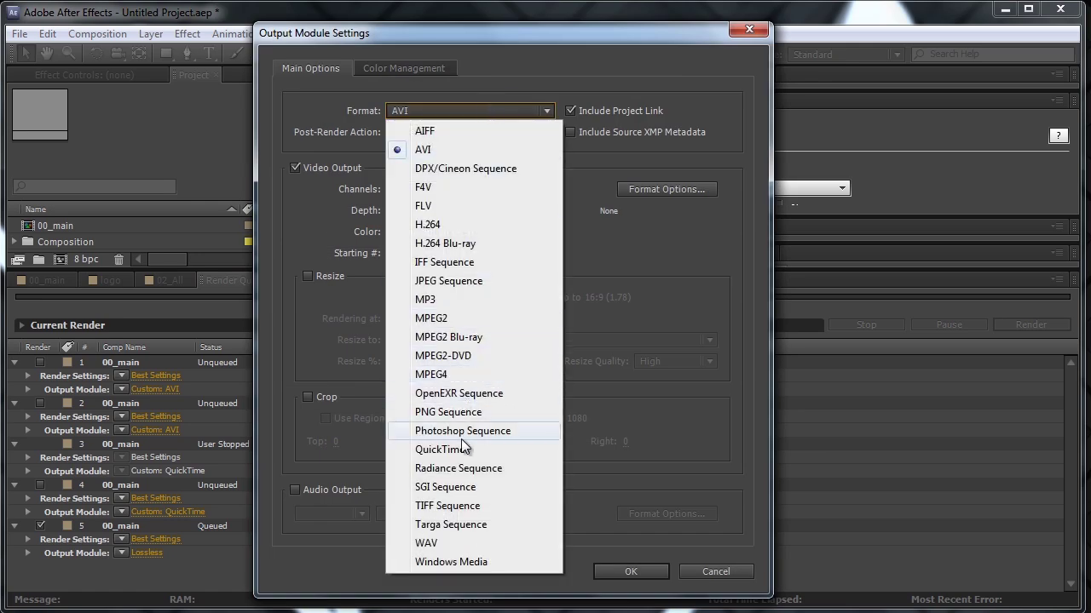
left_click(464, 449)
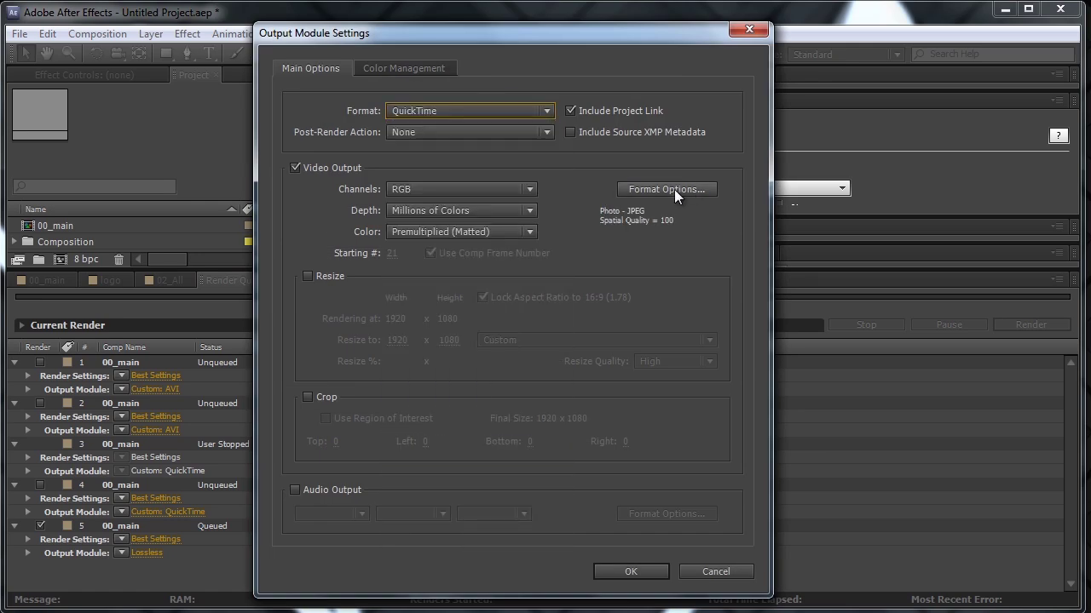
left_click(635, 571)
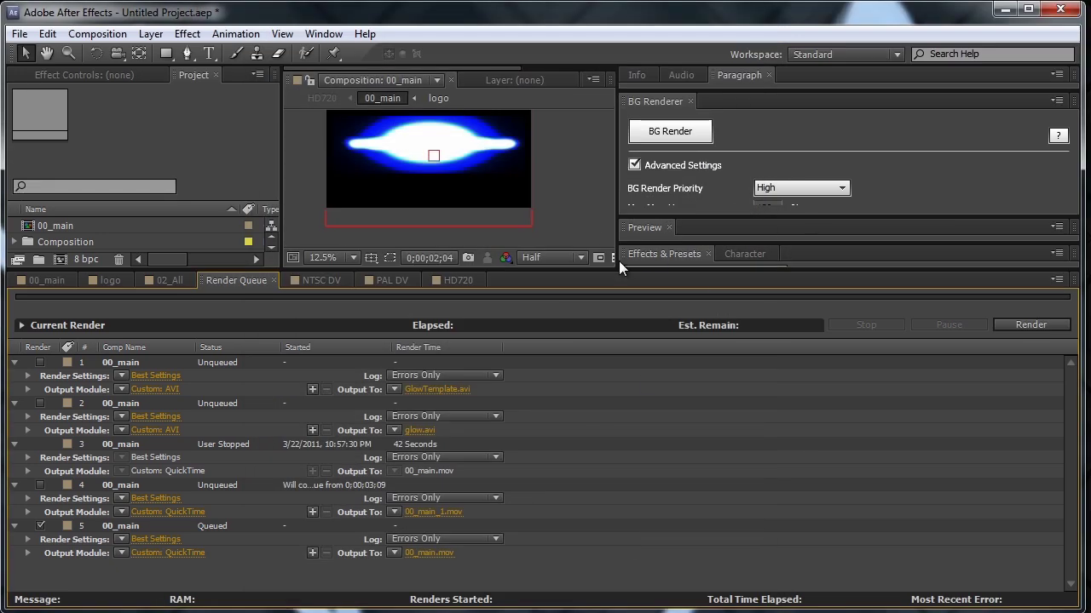
Step: Make the BG Renderer panel taller above a shorter Render Queue to show all its settings
left_click_drag(612, 269, 612, 353)
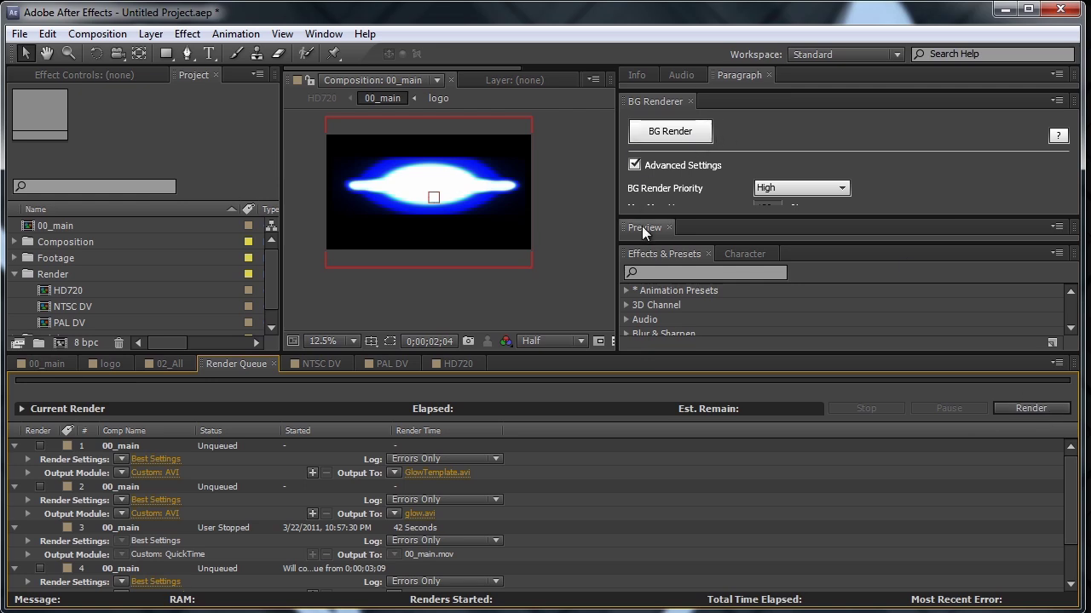
left_click_drag(641, 223, 652, 308)
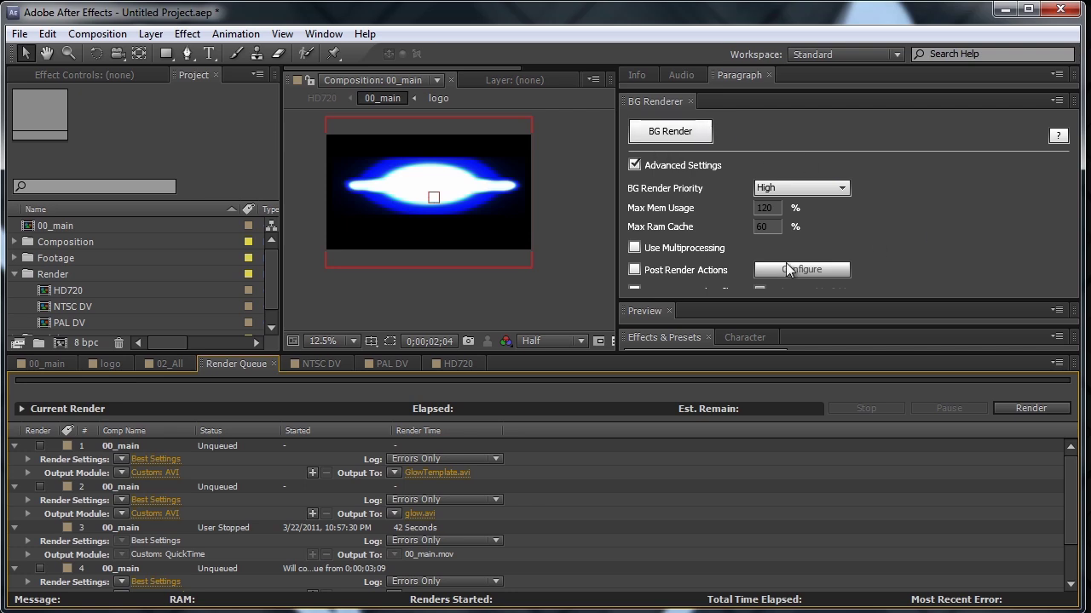
mouse_move(633, 218)
scroll(1071, 507, "down", 1)
scroll(1071, 507, "down", 3)
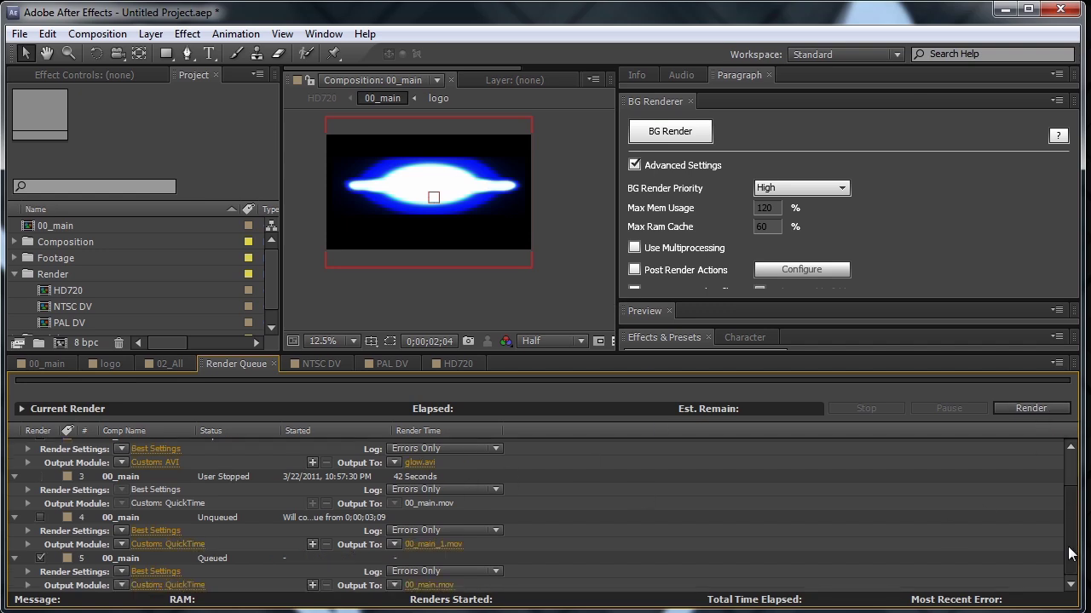
Step: Launch BG Render, agree to save the project first, and choose the Desktop folder
left_click(689, 132)
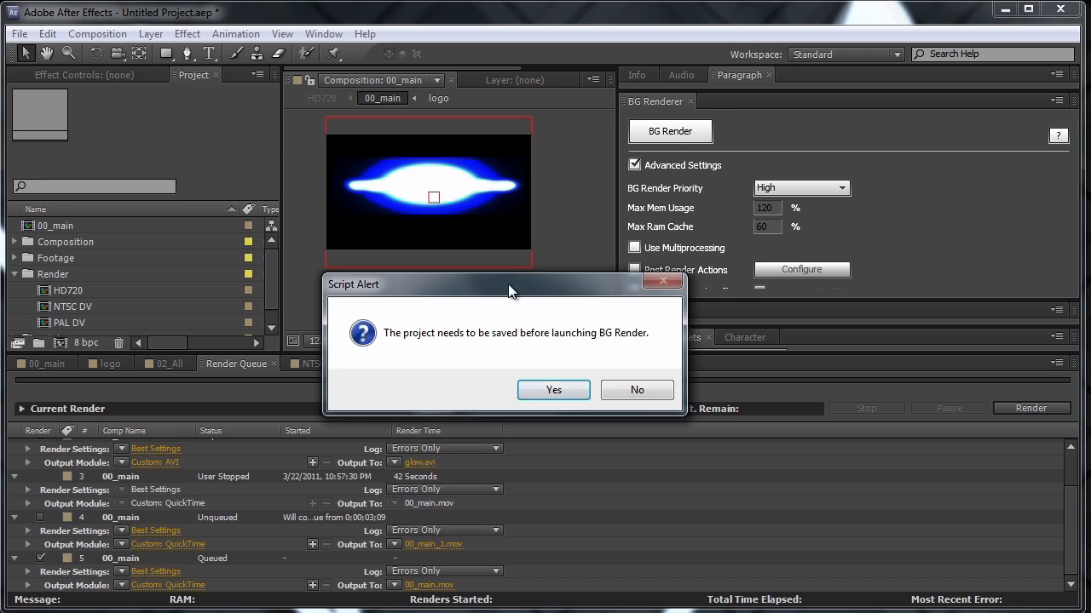
left_click_drag(508, 283, 515, 262)
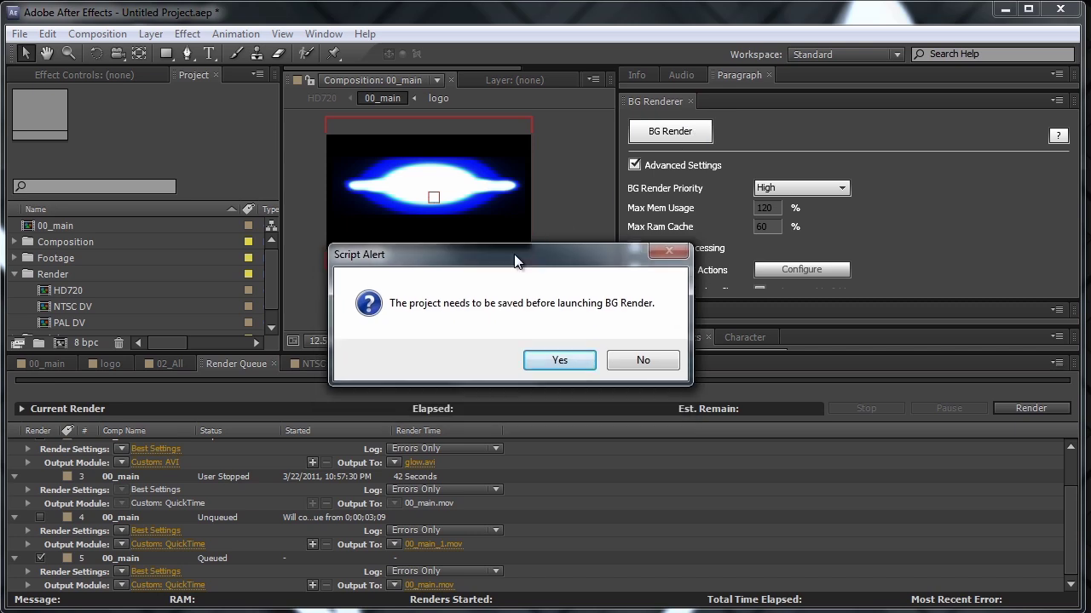
left_click(559, 361)
left_click(55, 175)
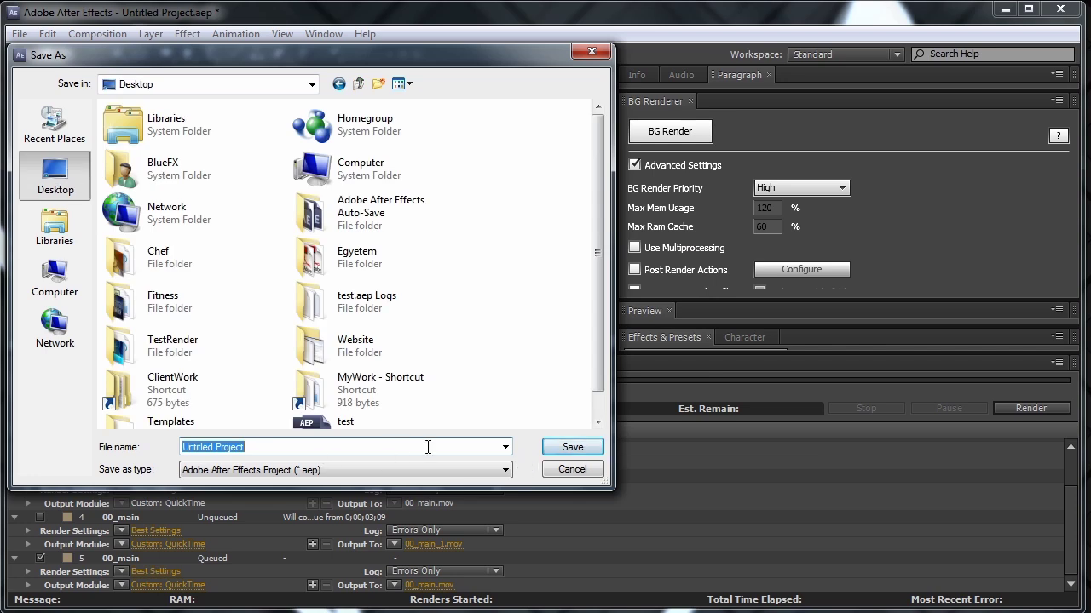
Step: Save the project as 'testing' and move the BG Renderer console window aside
type("testing")
key("Return")
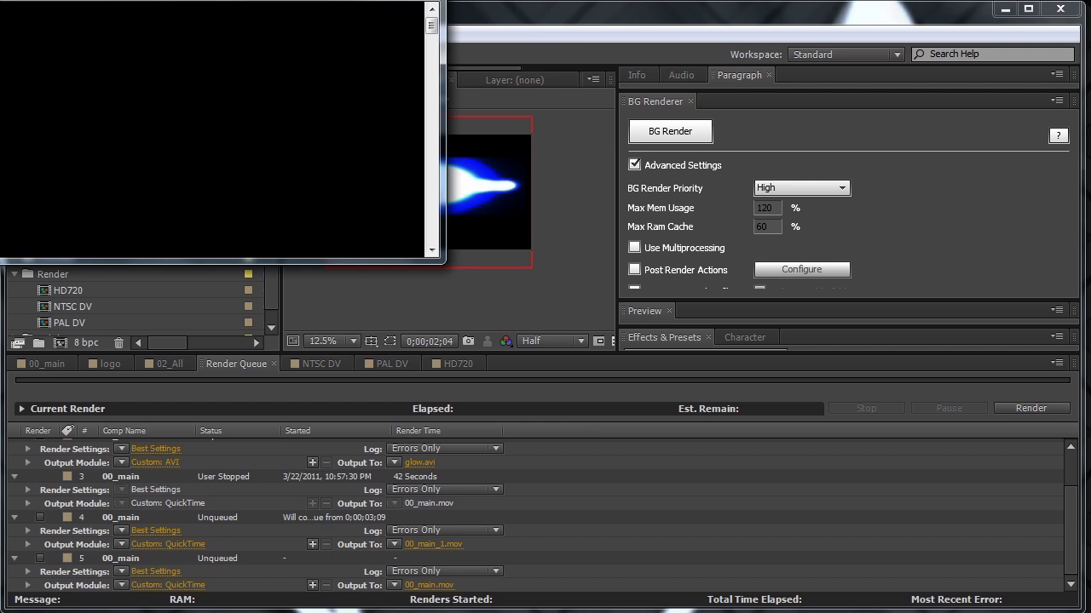
left_click_drag(136, 22, 439, 117)
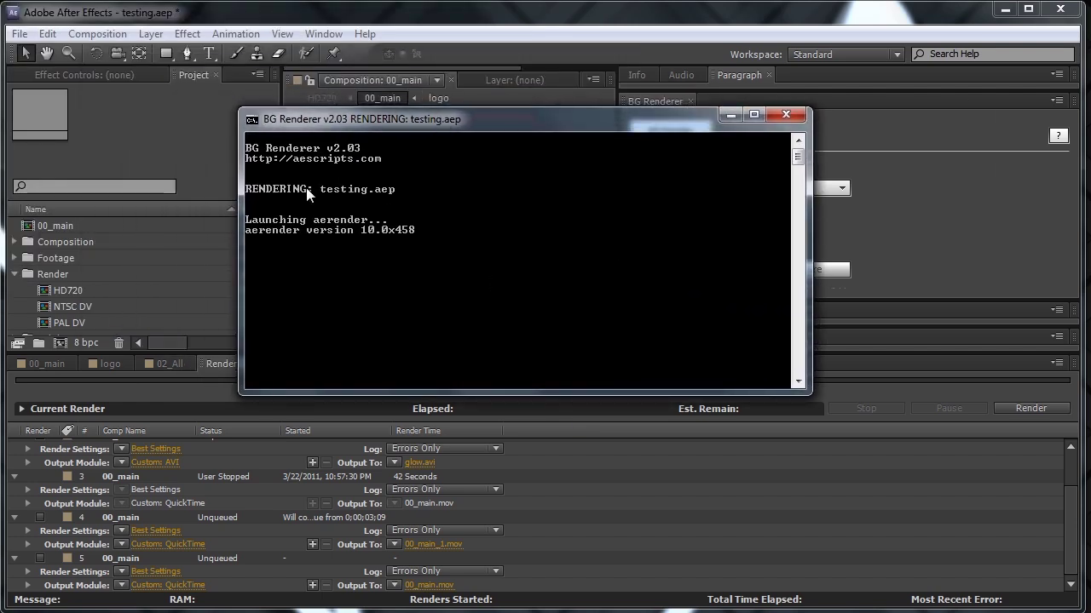
left_click_drag(363, 114, 414, 85)
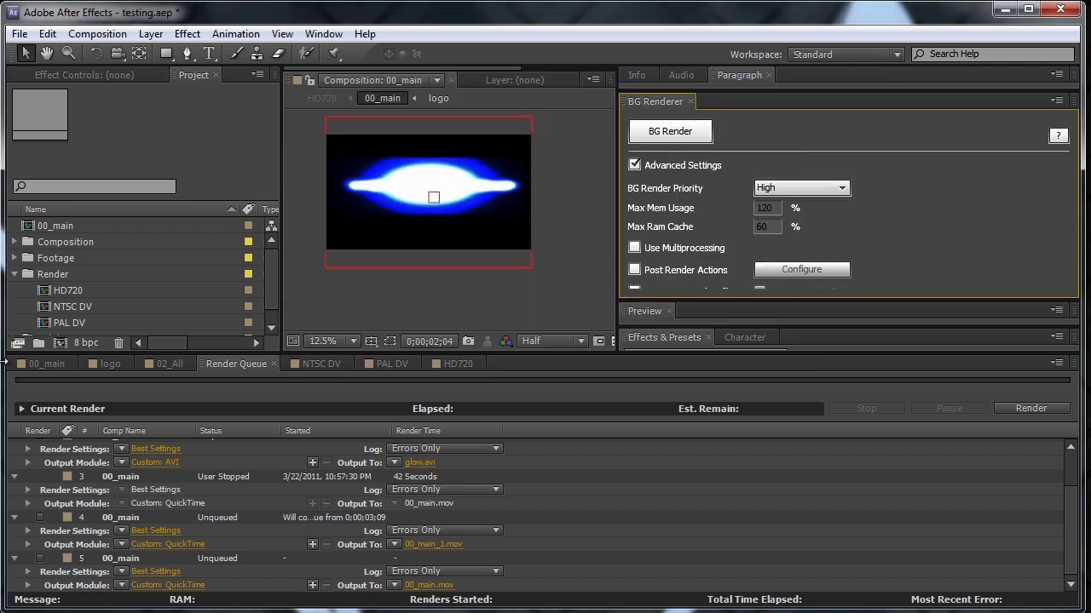
Step: In the 00_main timeline, scrub through the glow animation and stop at 3;02, where YOUR LOGO appears
left_click(46, 362)
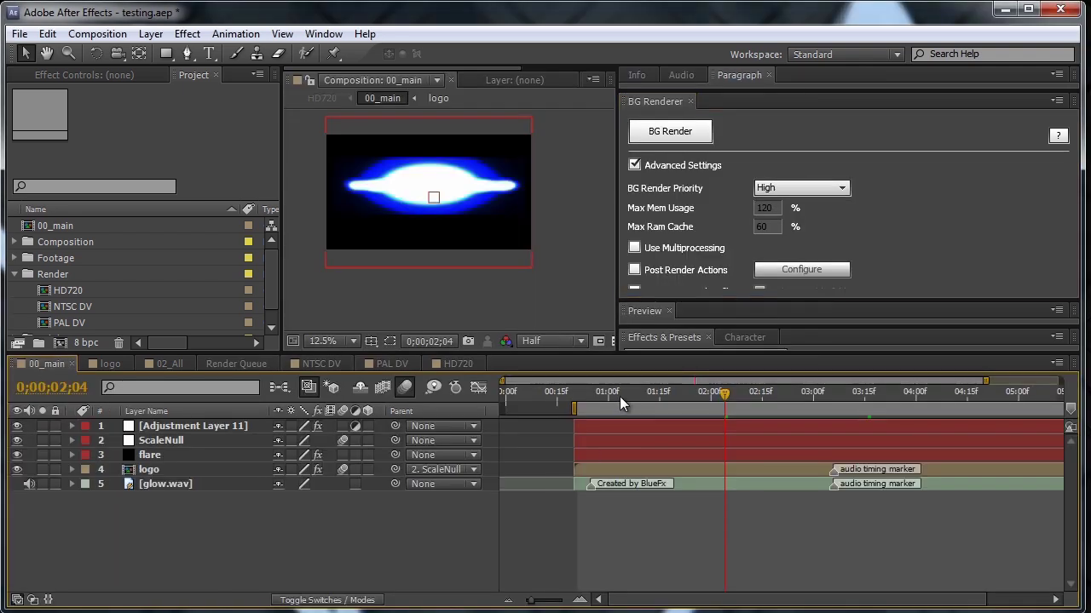
left_click_drag(619, 396, 704, 396)
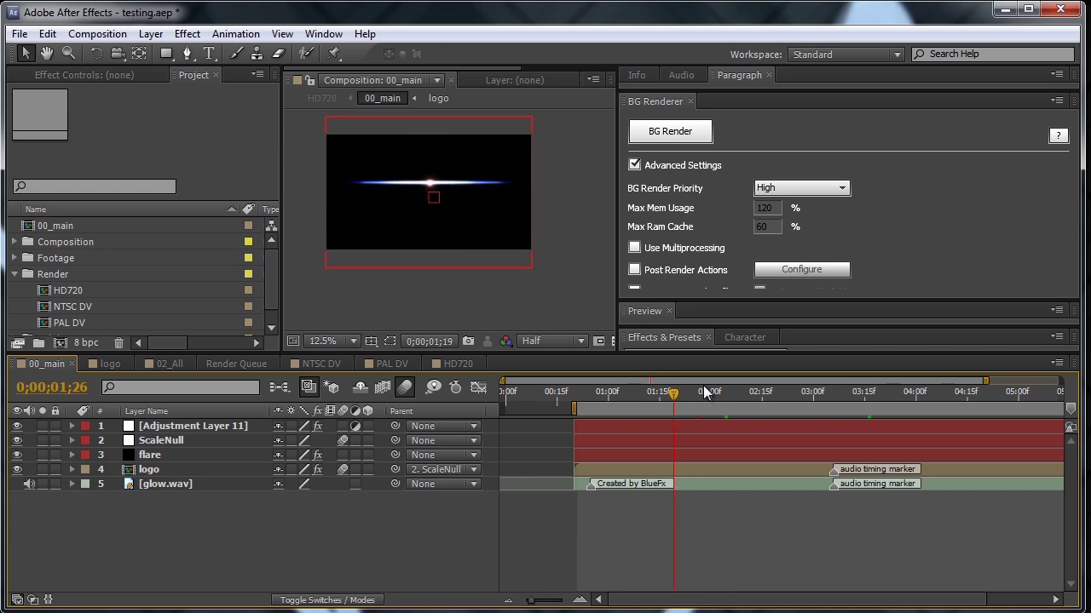
left_click(822, 404)
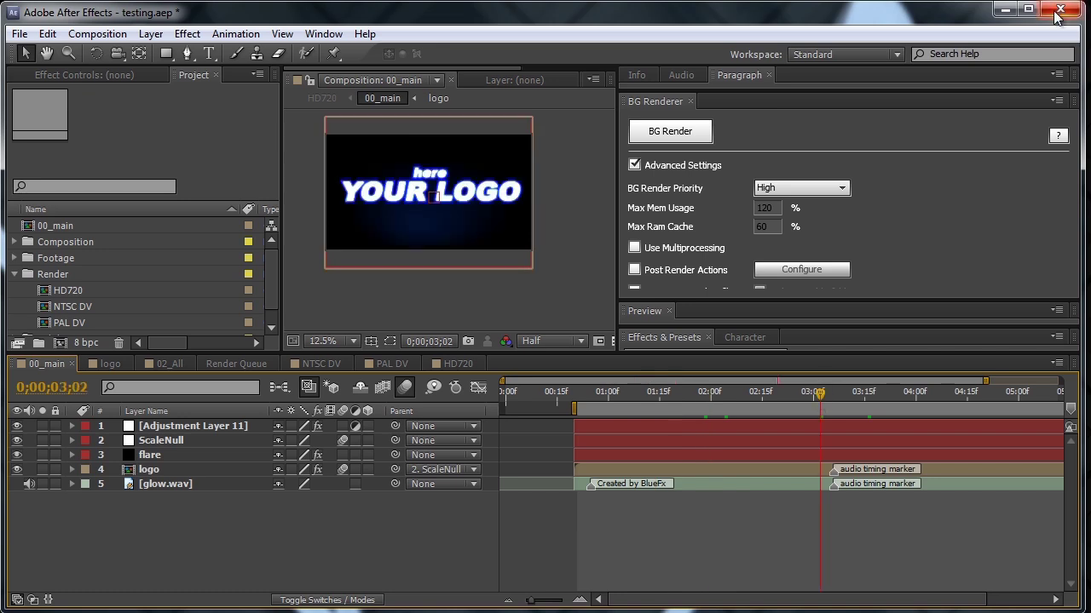
Step: Try reopening the recent testing.aep project, then cancel the save-changes prompt
left_click(20, 35)
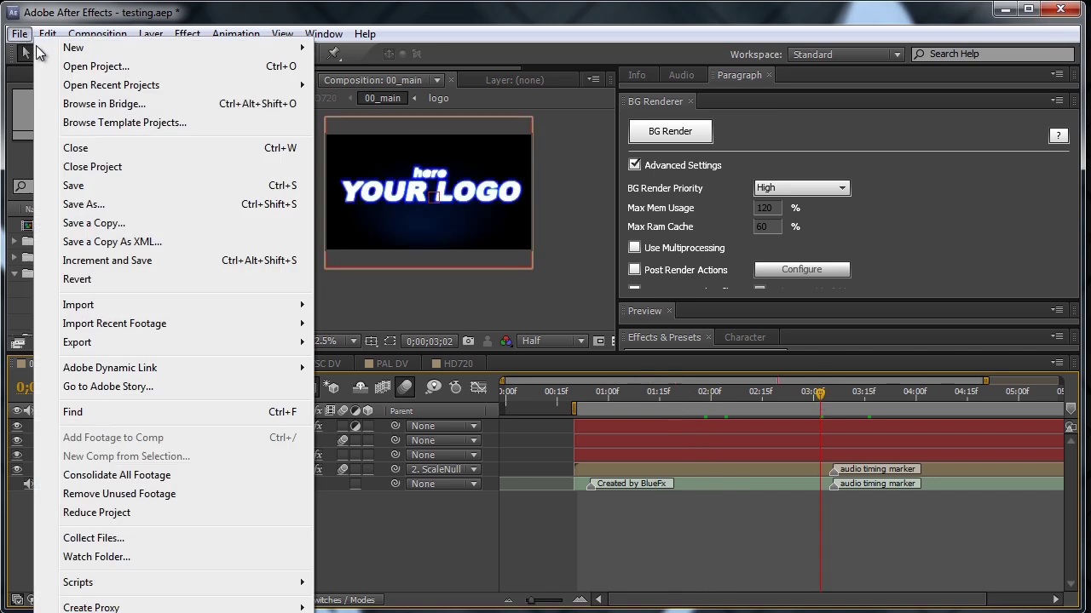
mouse_move(136, 87)
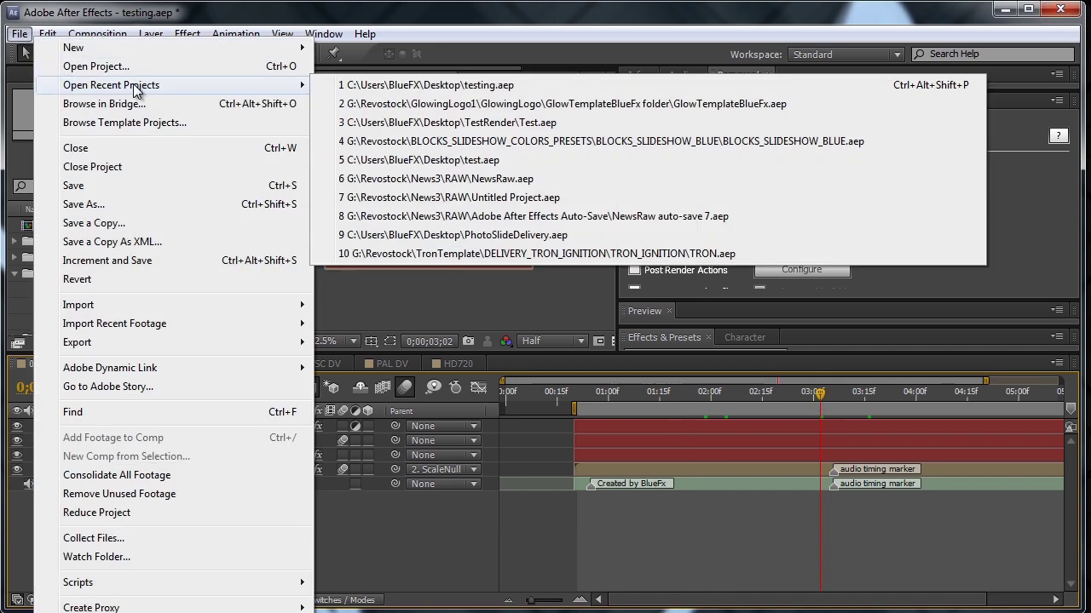
left_click(416, 88)
left_click(624, 333)
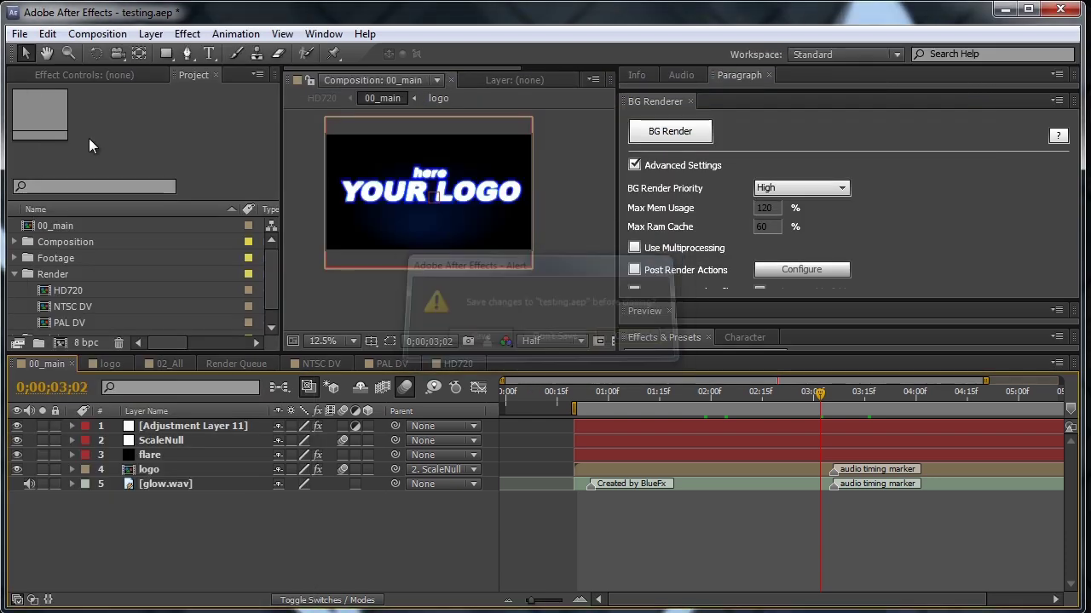
Step: Start a new empty project and choose Don't Save for testing.aep's changes
left_click(19, 34)
mouse_move(73, 48)
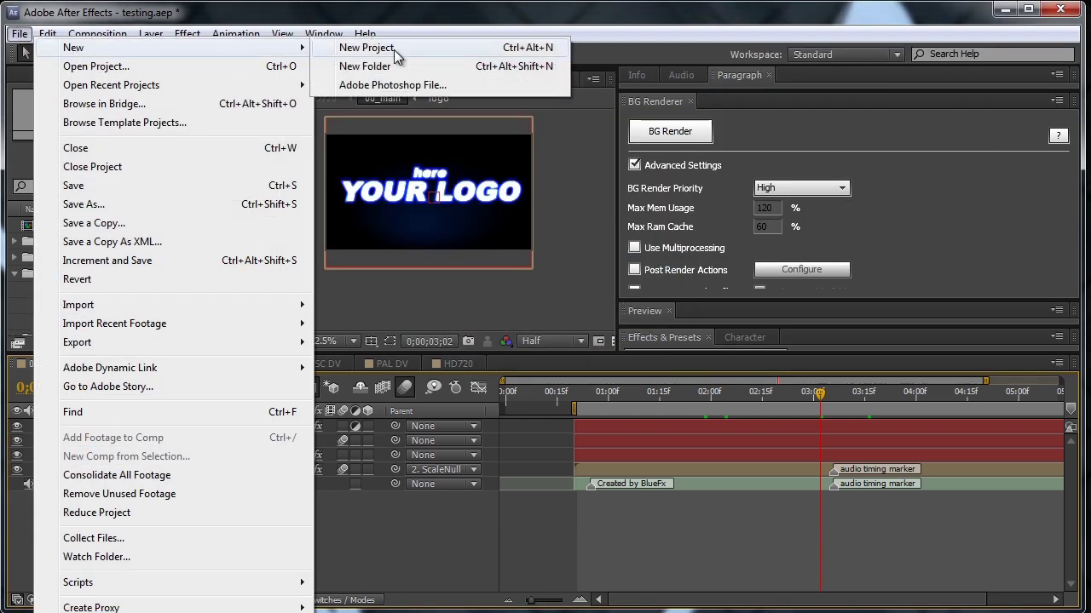
left_click(394, 50)
left_click(564, 334)
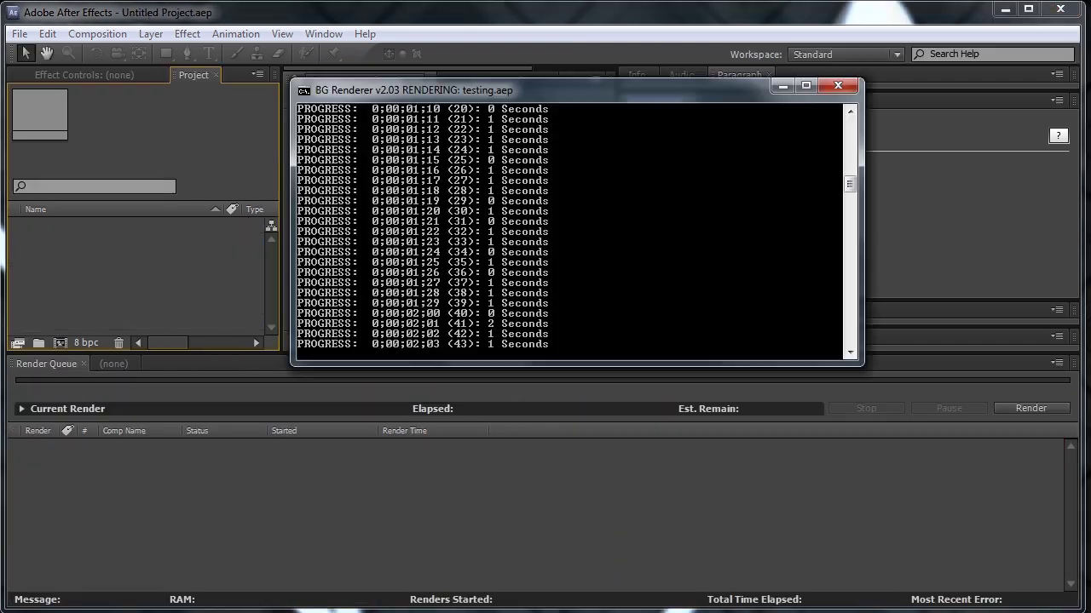
Step: Nudge the BG Renderer console left, bring the Untitled Project to the front, and show its File menu
left_click_drag(375, 89, 462, 128)
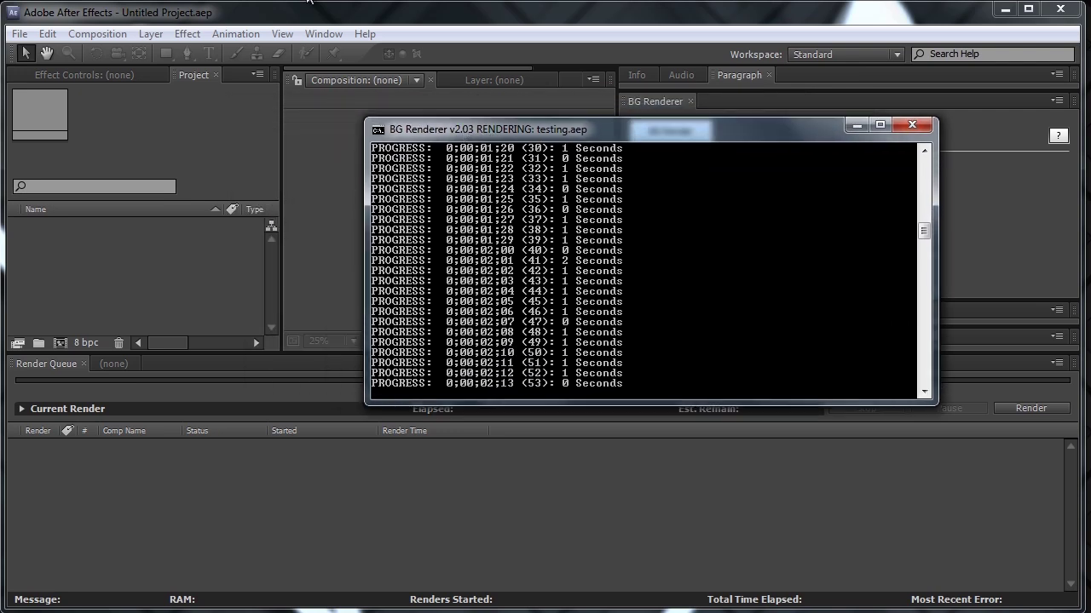
left_click(233, 8)
left_click(19, 34)
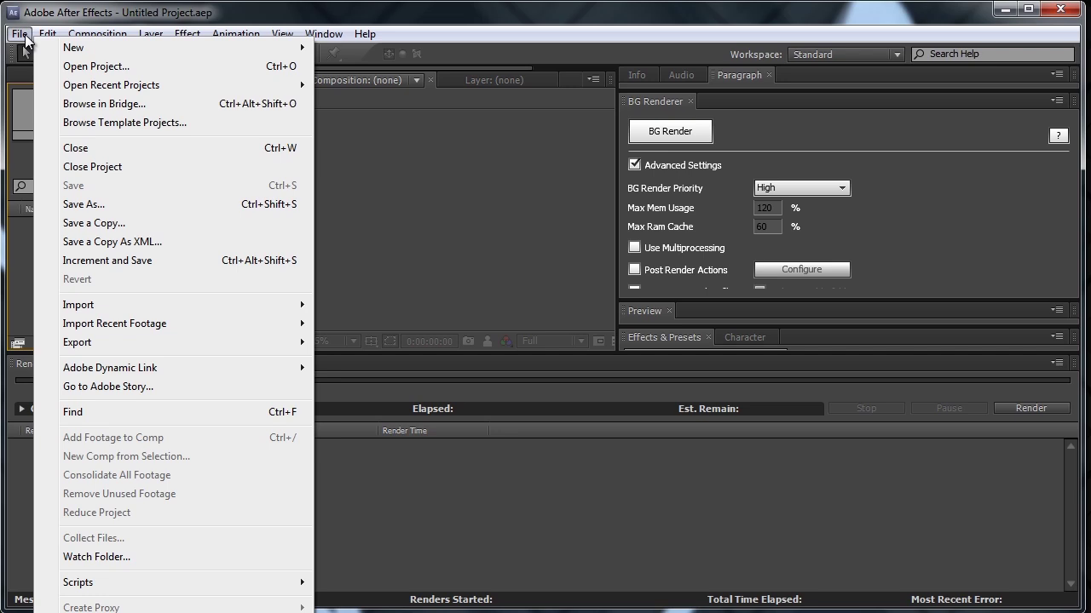
Step: Close the File menu and drag the Render Queue and Preview dividers down until BG Renderer shows all settings
left_click(25, 38)
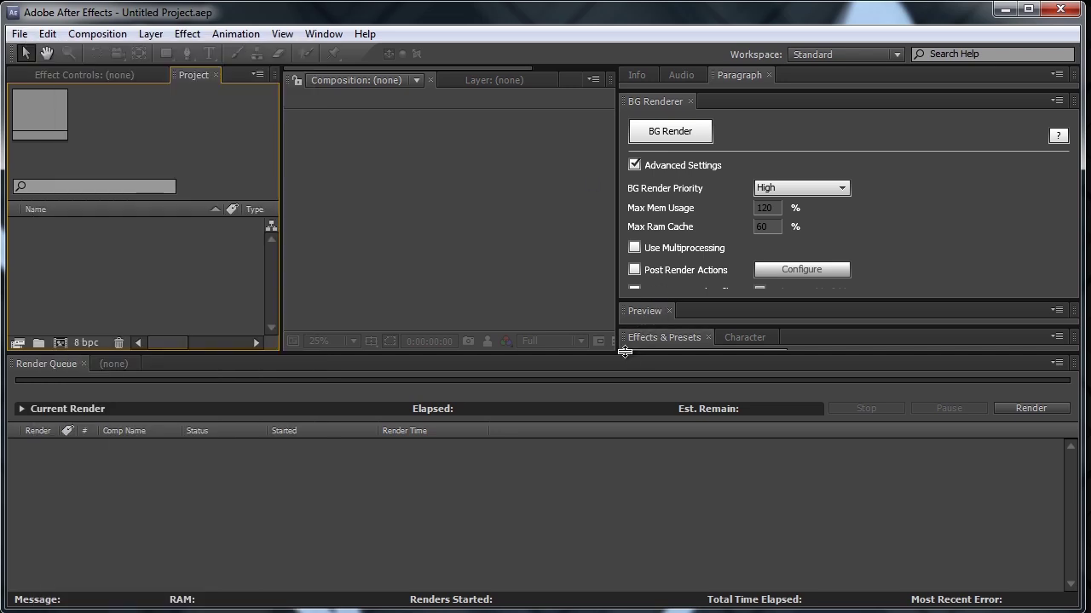
left_click_drag(625, 351, 624, 424)
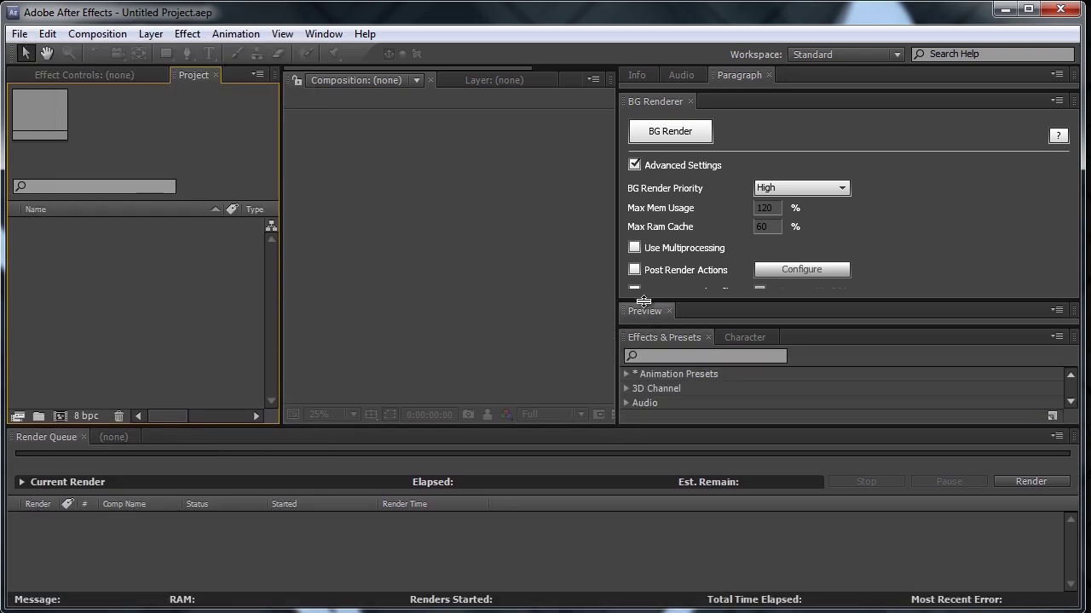
left_click_drag(643, 300, 658, 369)
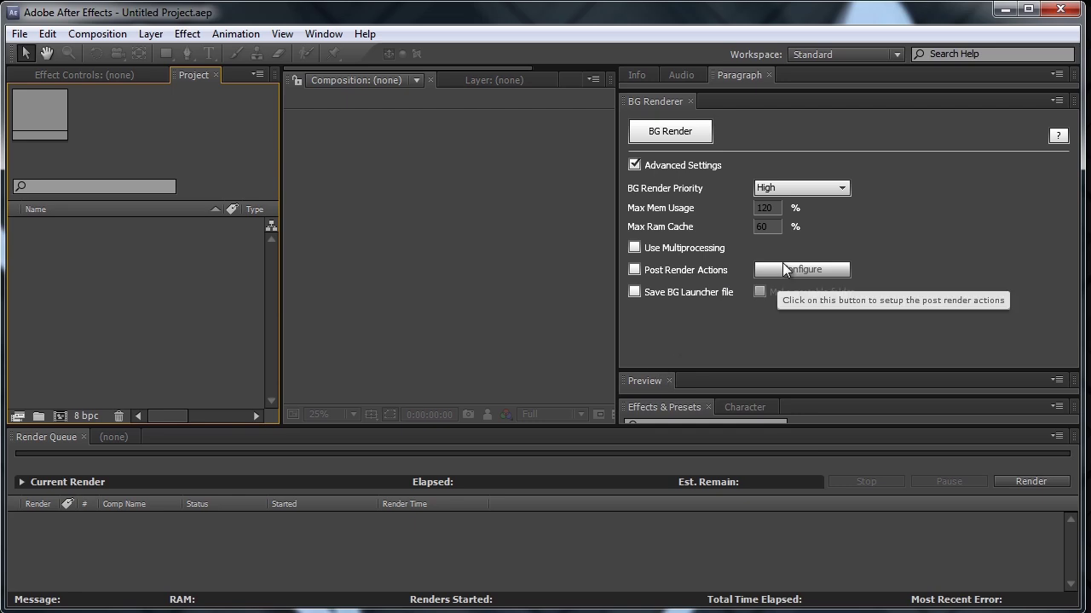
Step: In BG Renderer, choose Low for BG Render Priority and tick Use Multiprocessing
left_click(794, 185)
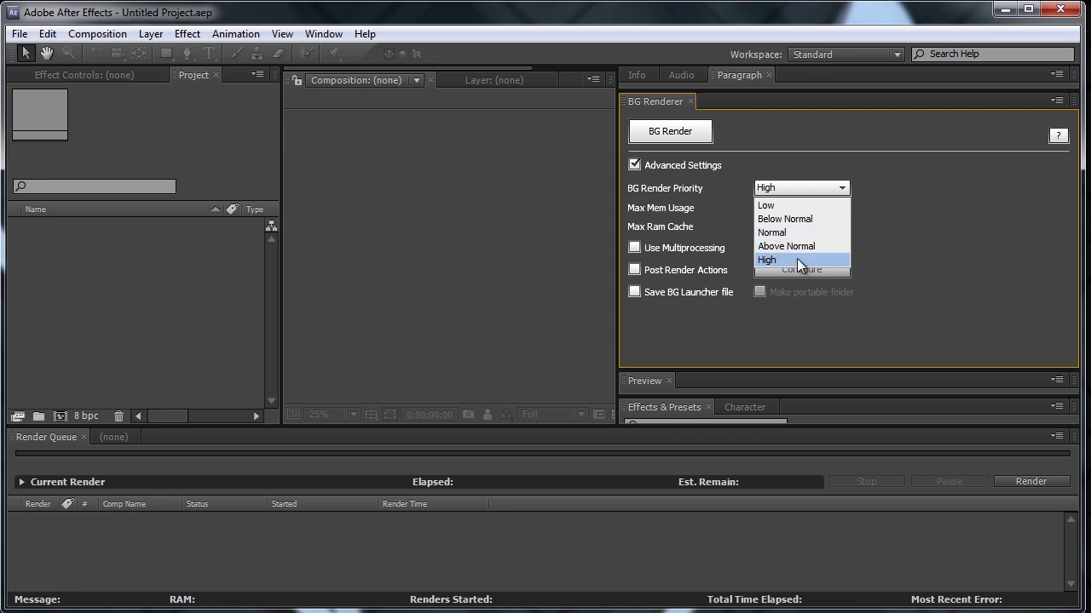
left_click(777, 208)
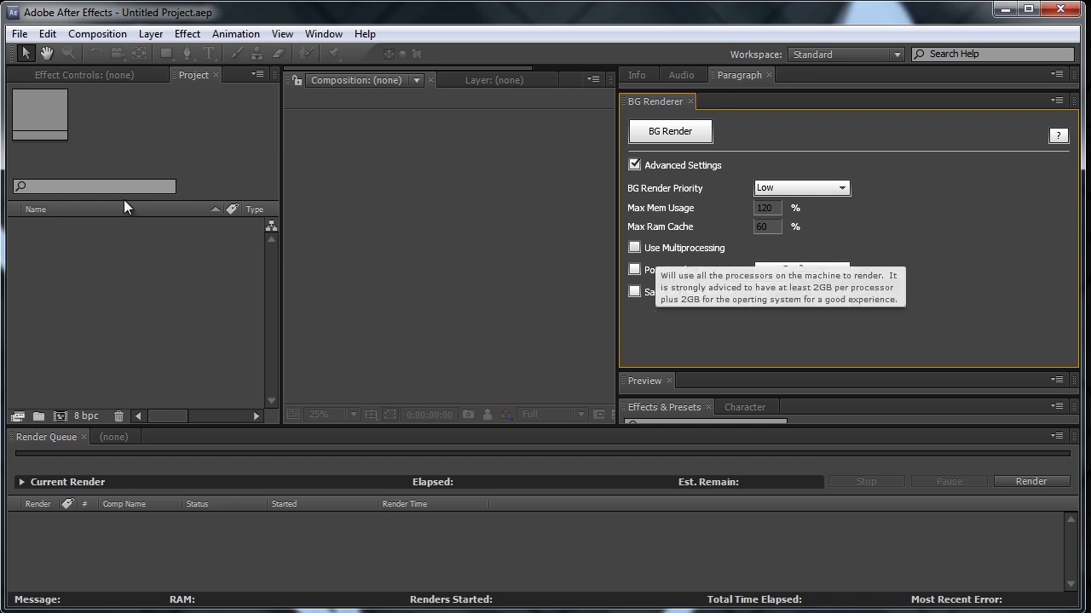
left_click(483, 540)
left_click(634, 248)
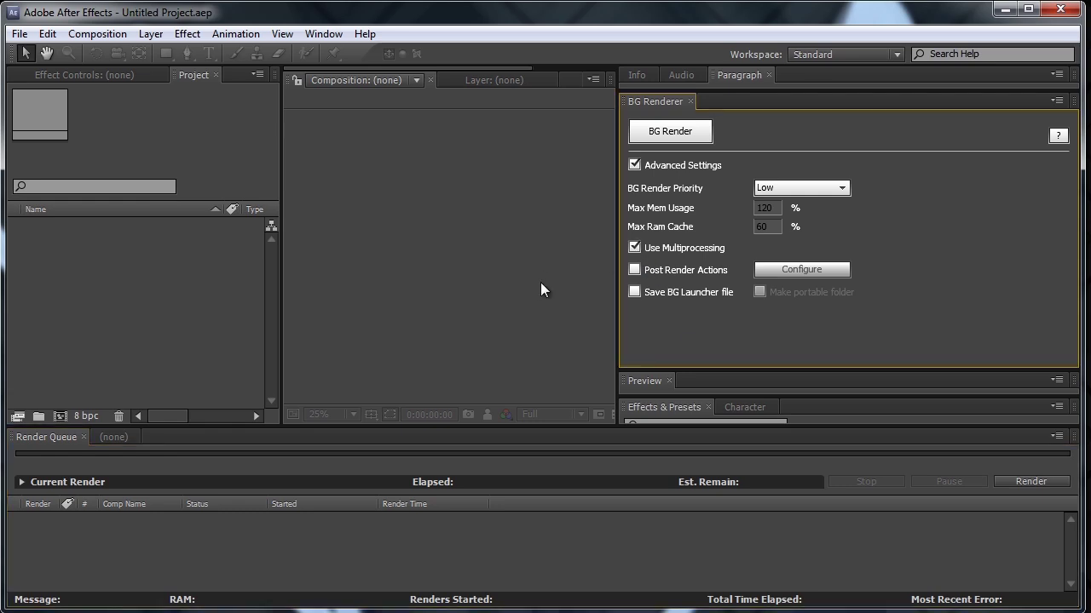
Step: Tick Post Render Actions, view its Configure dialog with the sound and email alerts, then cancel it
left_click(635, 269)
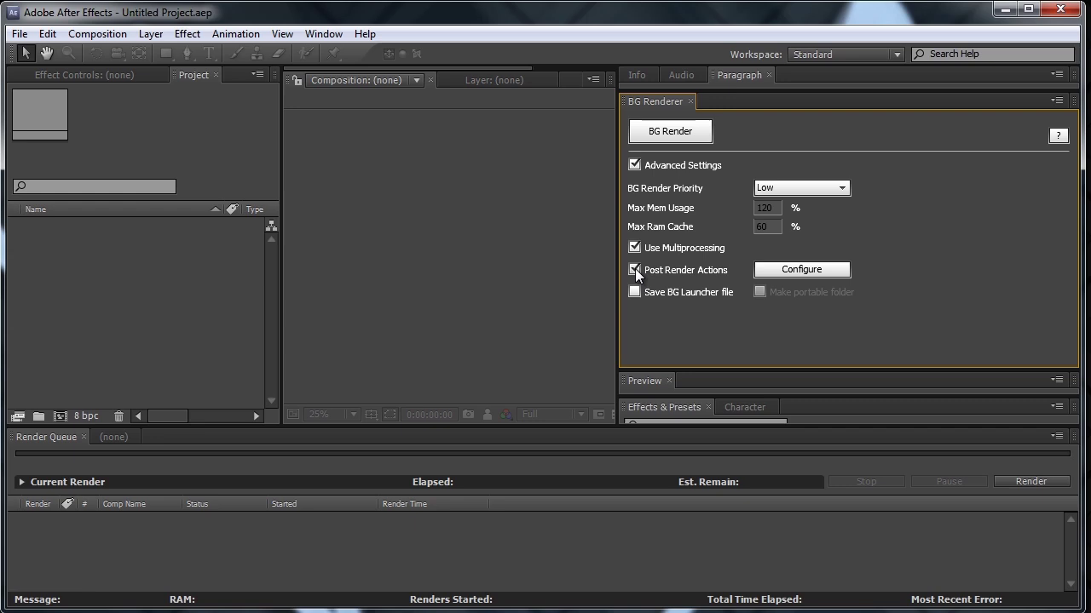
left_click(800, 270)
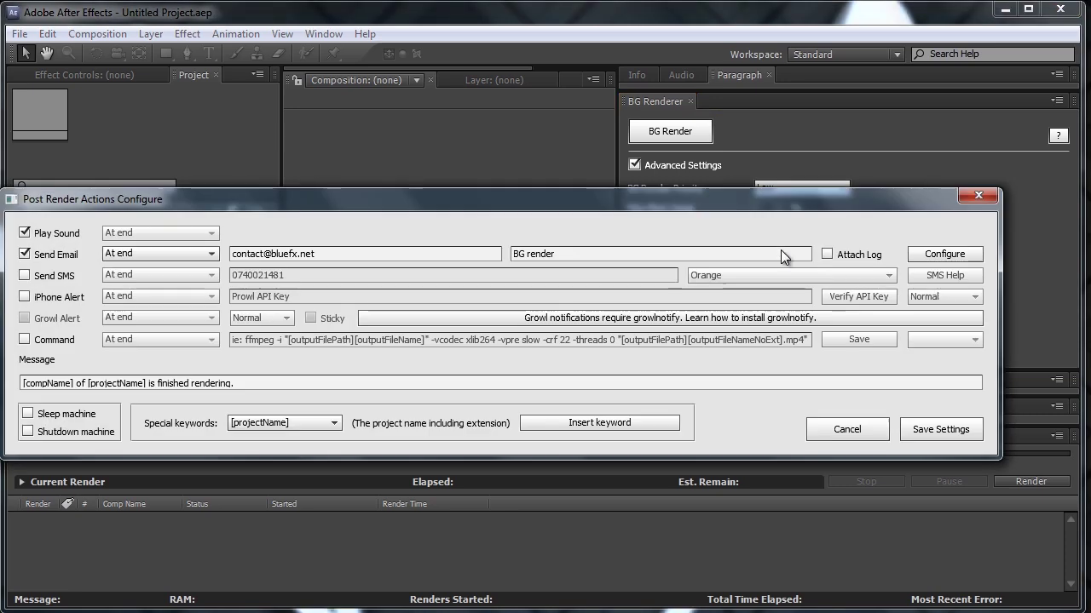
left_click_drag(130, 197, 184, 159)
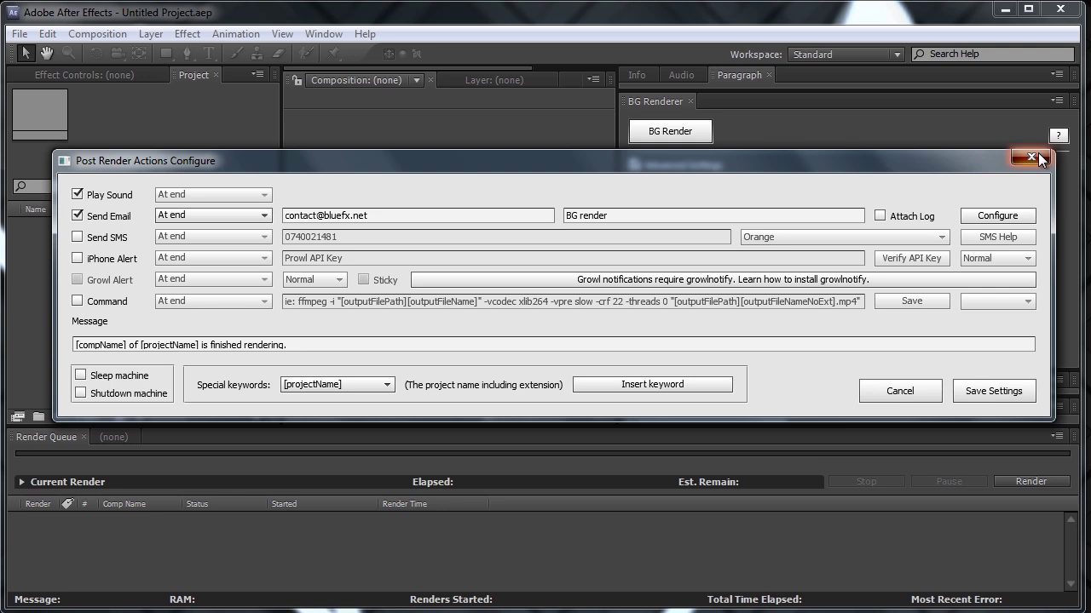
left_click(904, 391)
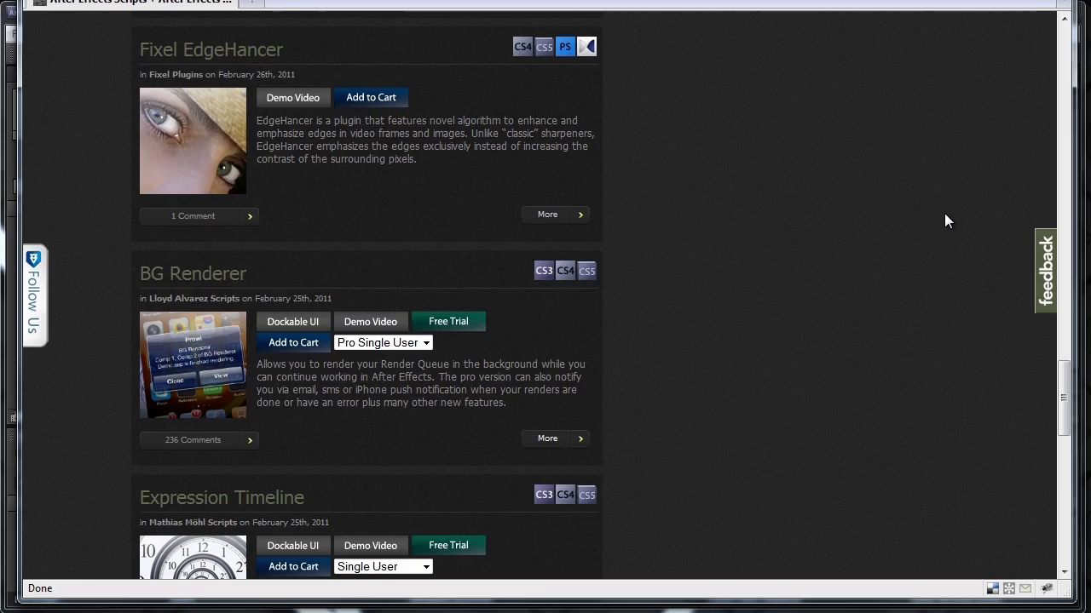
Step: Scroll the aescripts After Effects scripts listing to the BG Renderer entry and its description
scroll(943, 214, "down", 8)
scroll(940, 217, "up", 10)
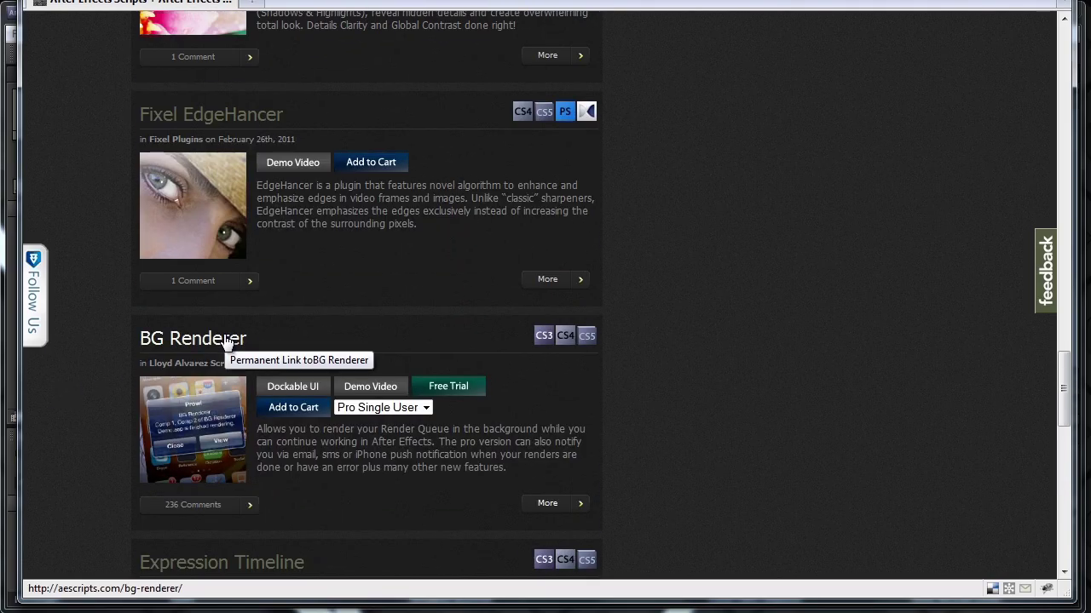
Step: Open the BG Renderer product page, scroll down to its instructions, then back to the $9.99/$29.99 prices
left_click(227, 341)
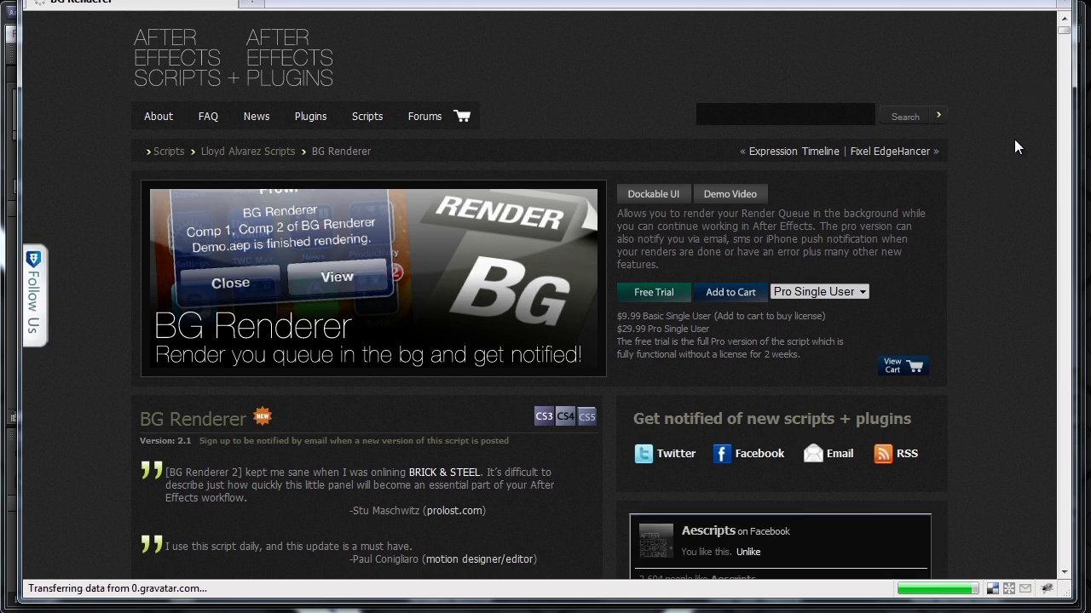
scroll(1007, 161, "down", 10)
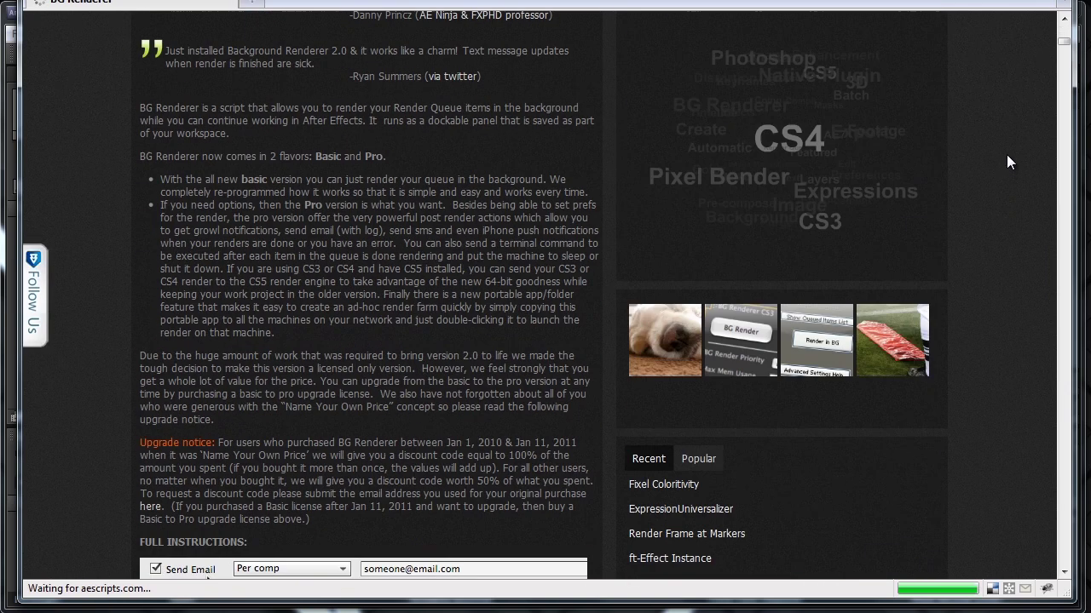
scroll(1006, 155, "down", 1)
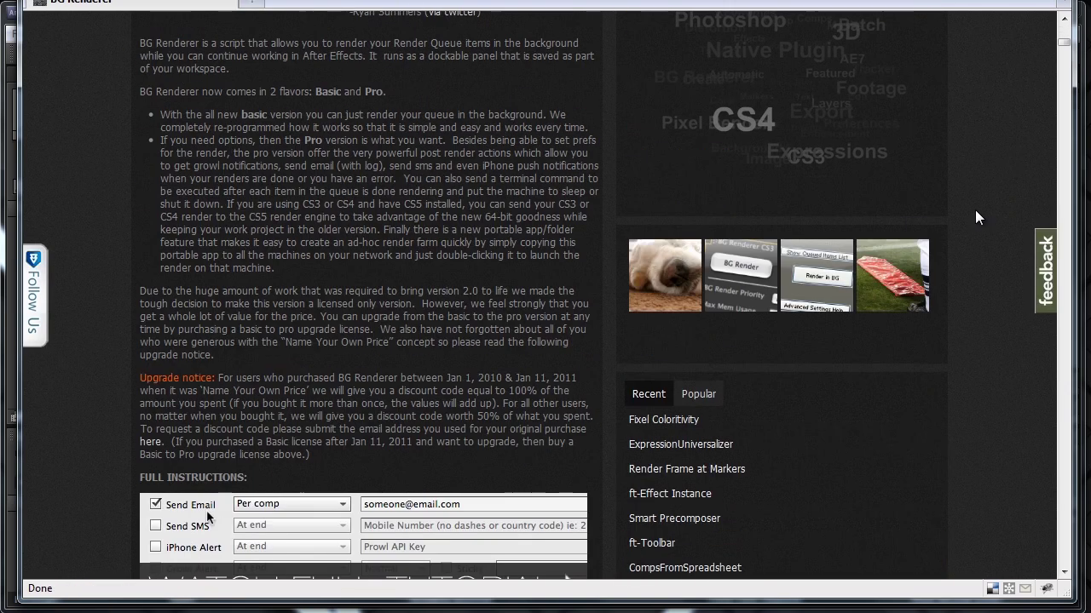
scroll(377, 328, "down", 2)
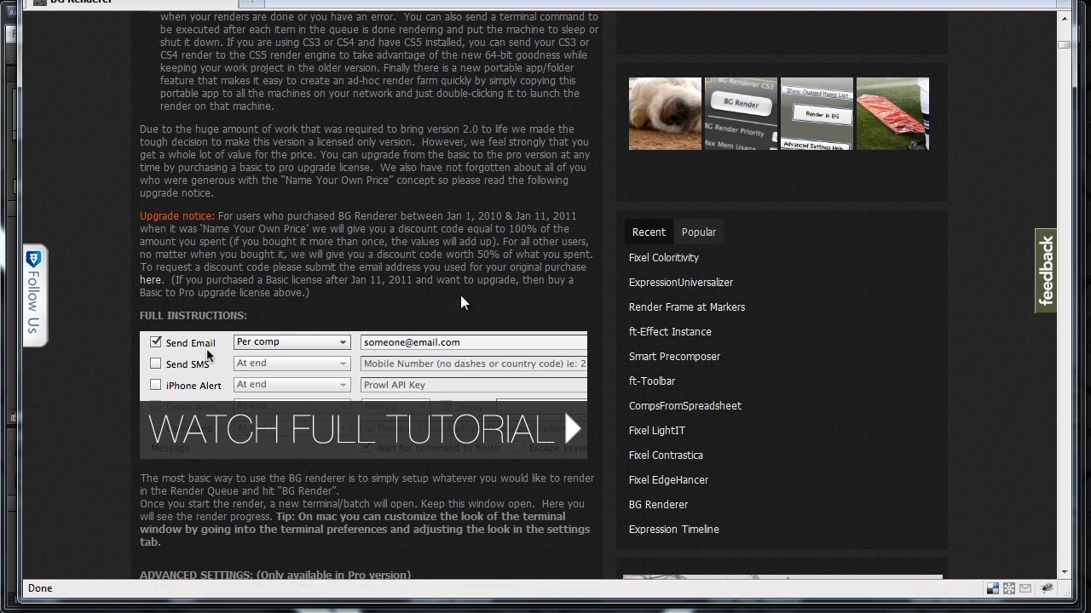
scroll(992, 222, "up", 5)
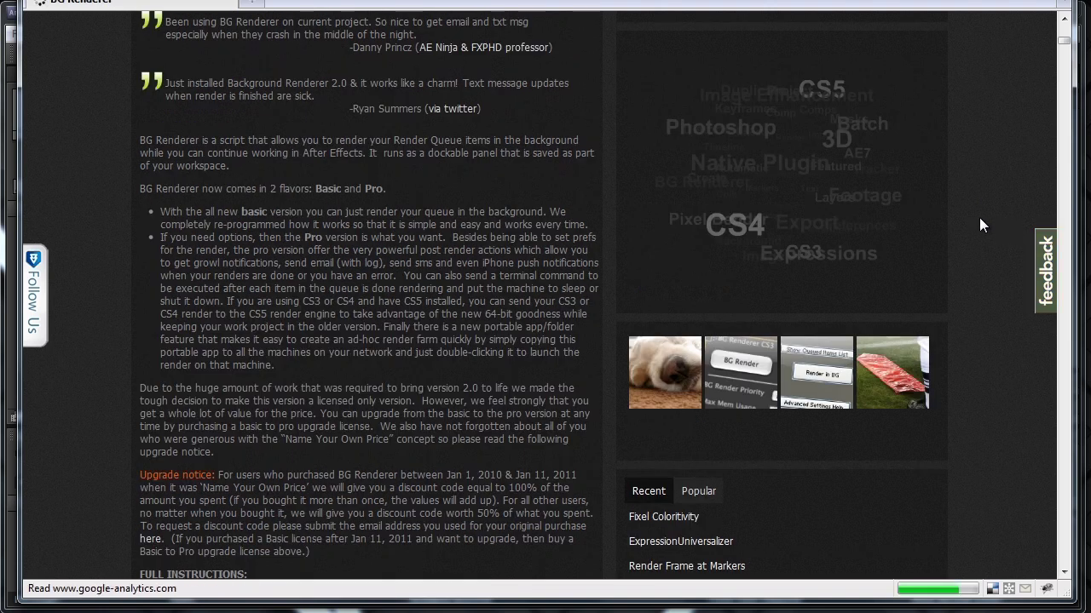
scroll(980, 223, "up", 10)
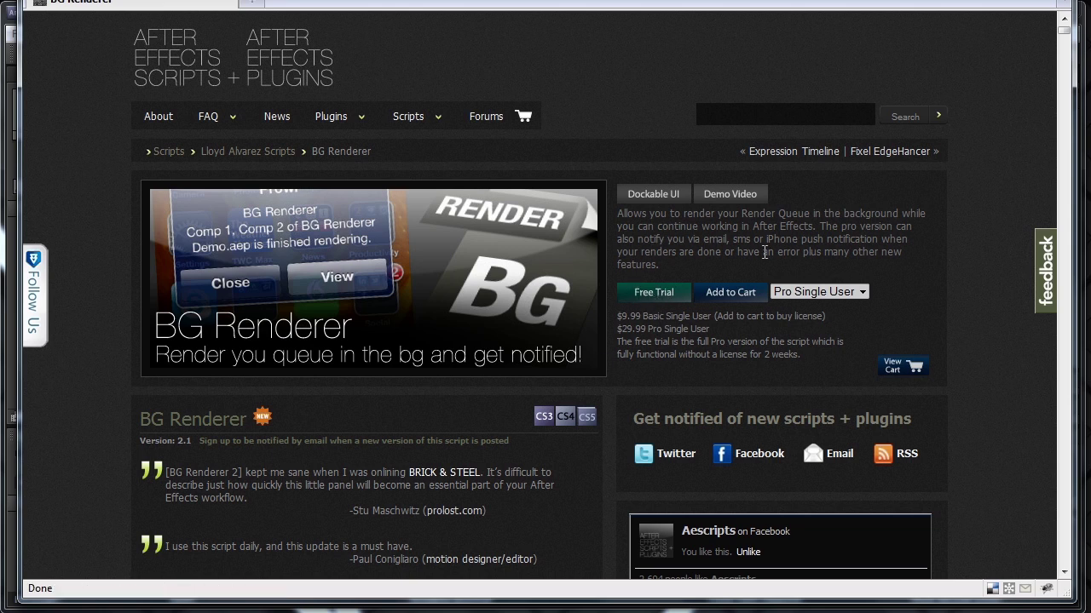
left_click_drag(801, 353, 765, 353)
left_click(639, 320)
left_click_drag(623, 314, 709, 316)
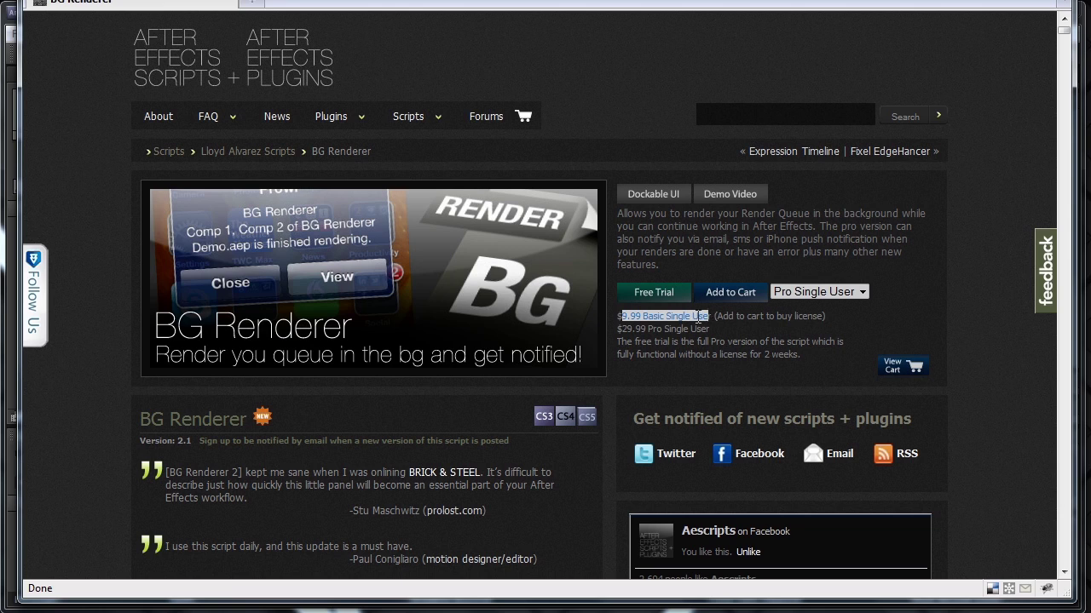
left_click_drag(622, 329, 714, 335)
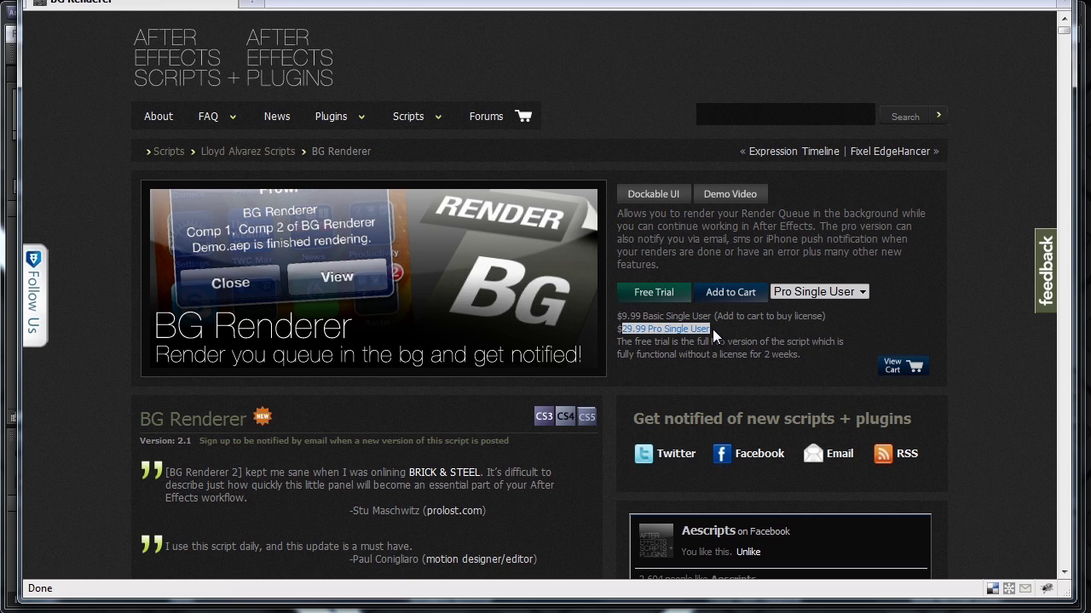
left_click(714, 336)
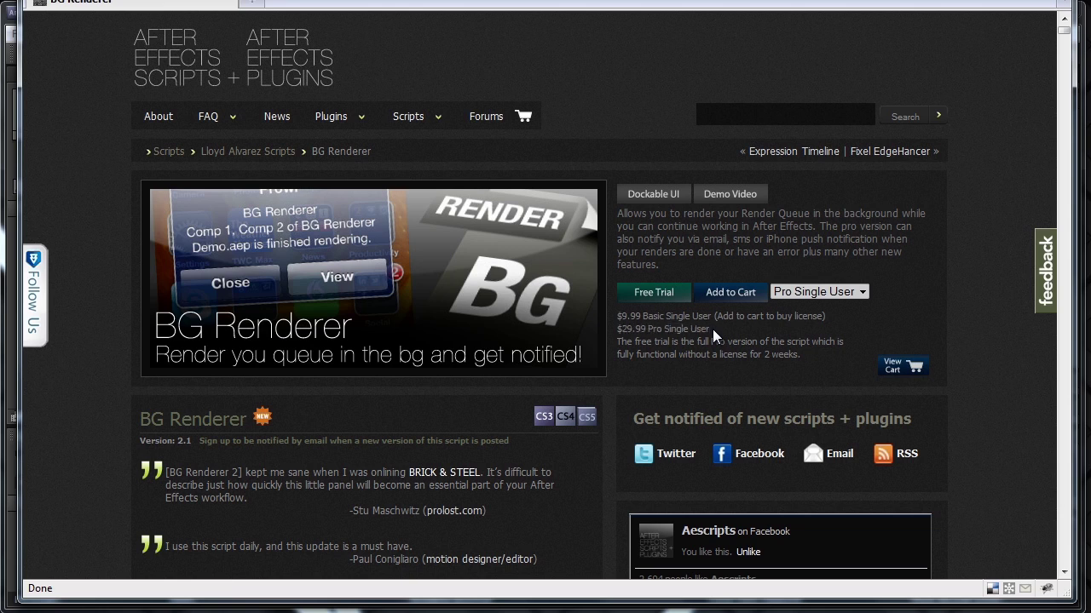
triple_click(619, 333)
left_click(657, 325)
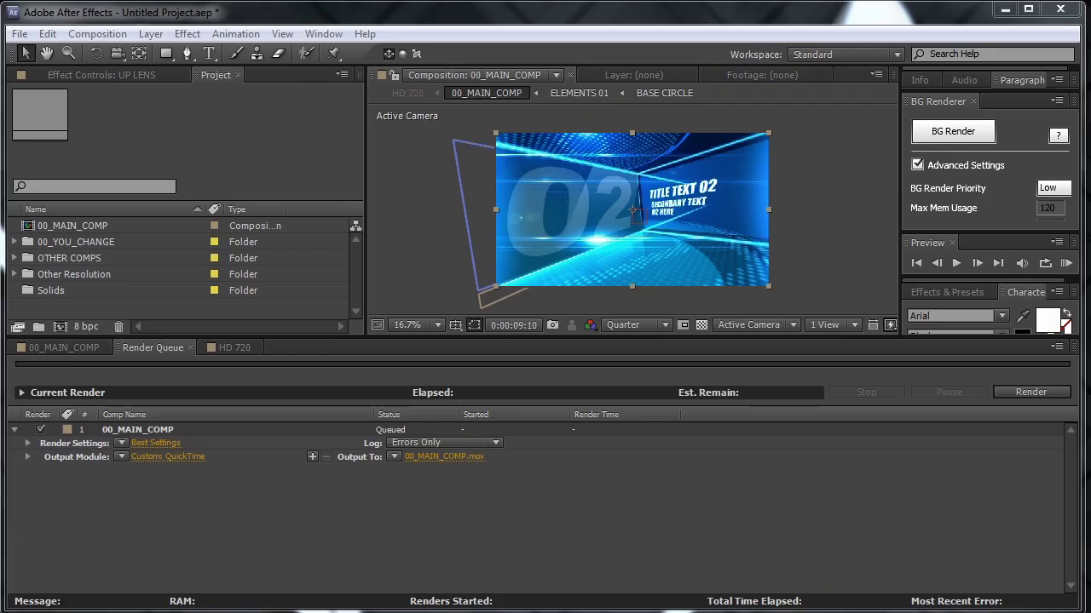